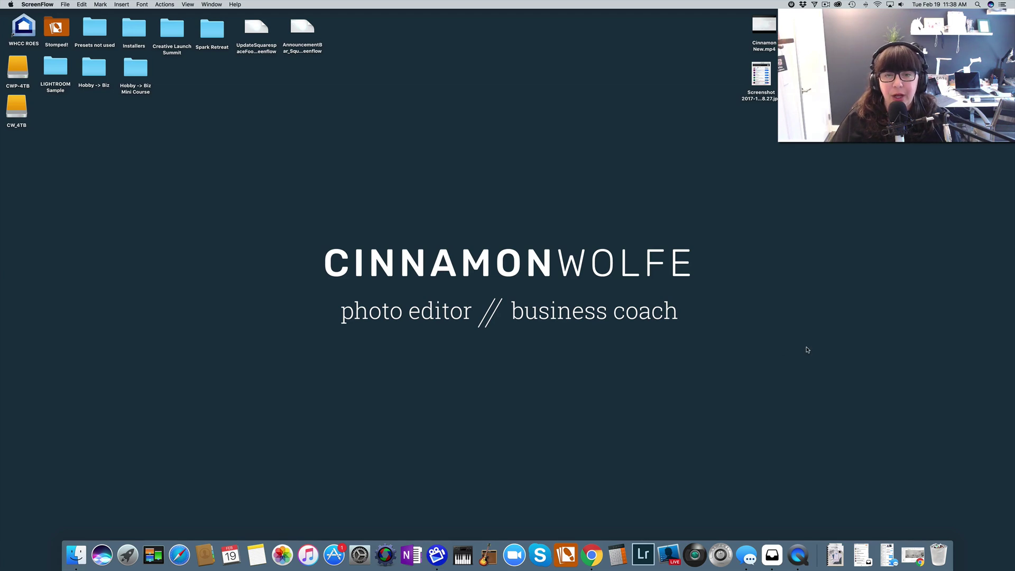
click(912, 555)
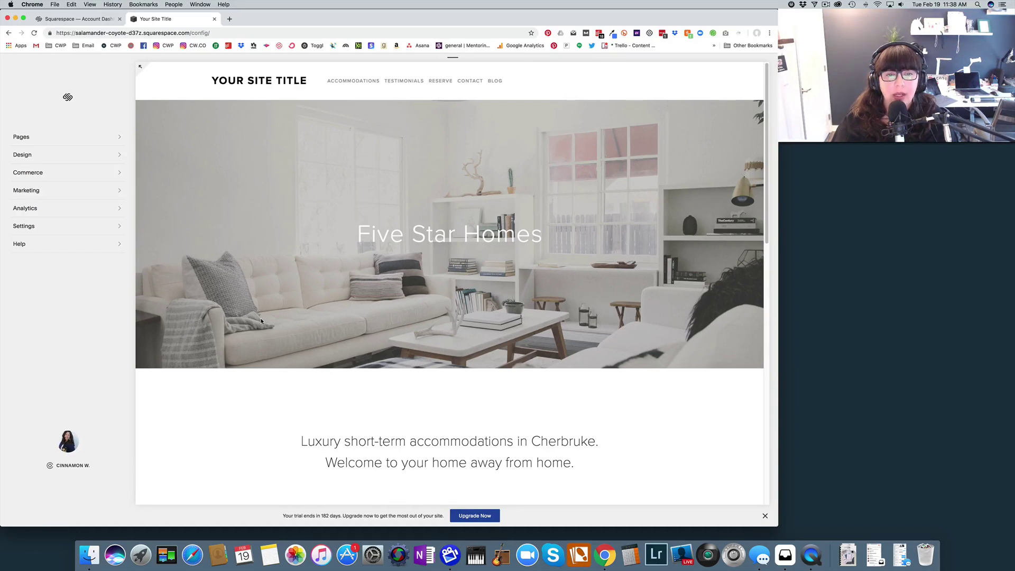
scroll(260, 321, down, 10)
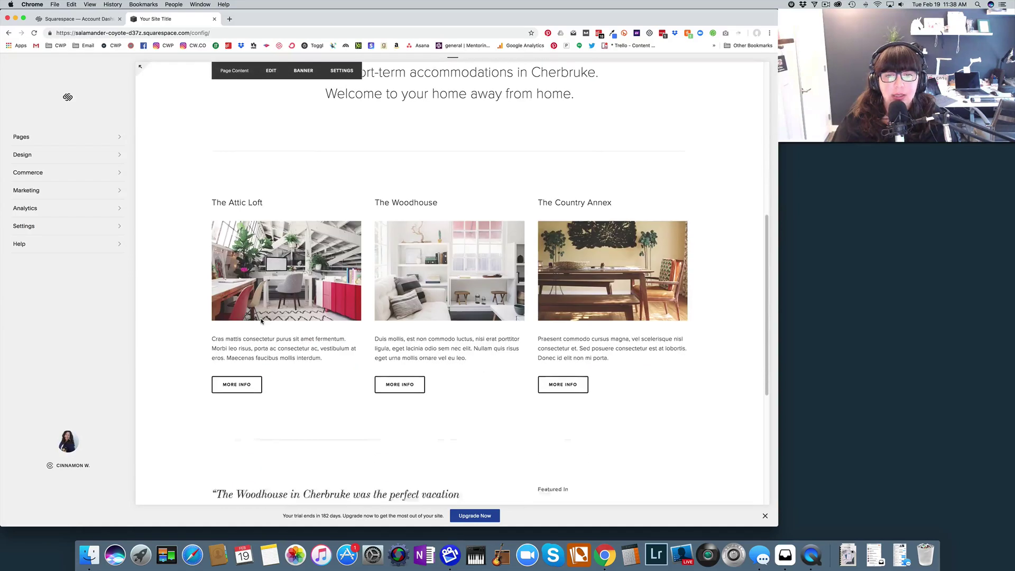
scroll(260, 321, down, 4)
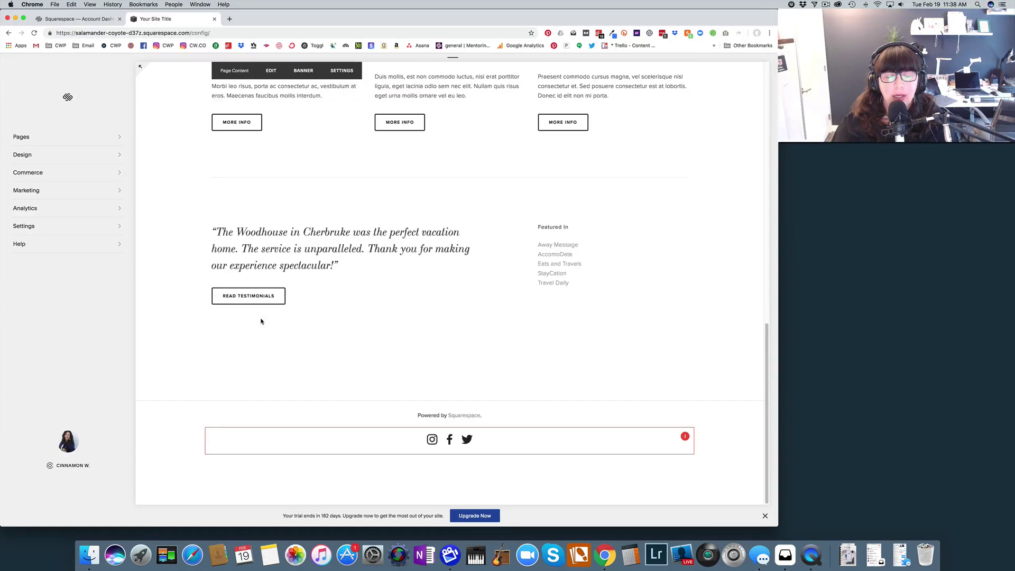
scroll(357, 291, up, 15)
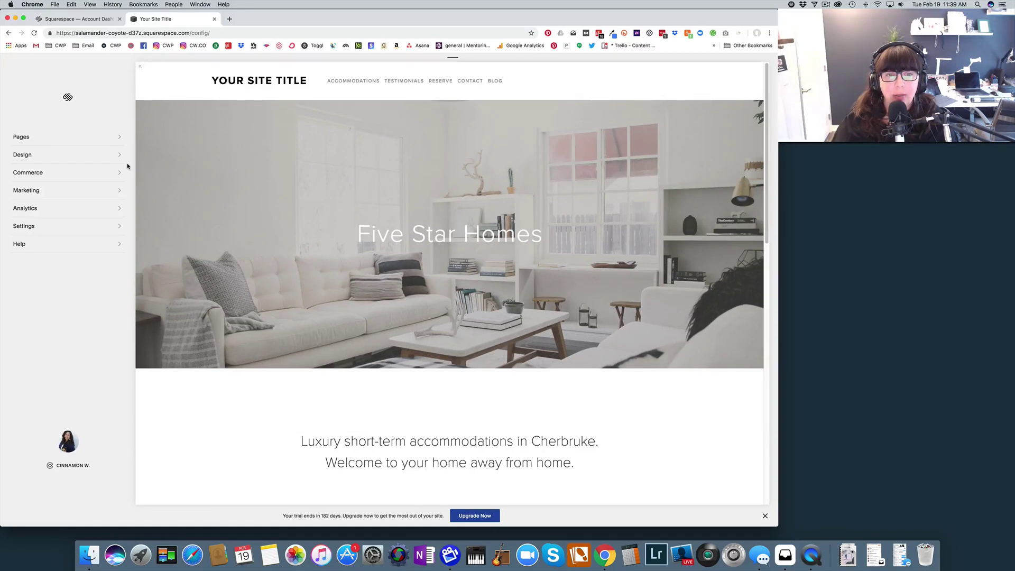
- Open the page list and preview Testimonials, Reserve and Contact, ending on the Reserve page
click(27, 138)
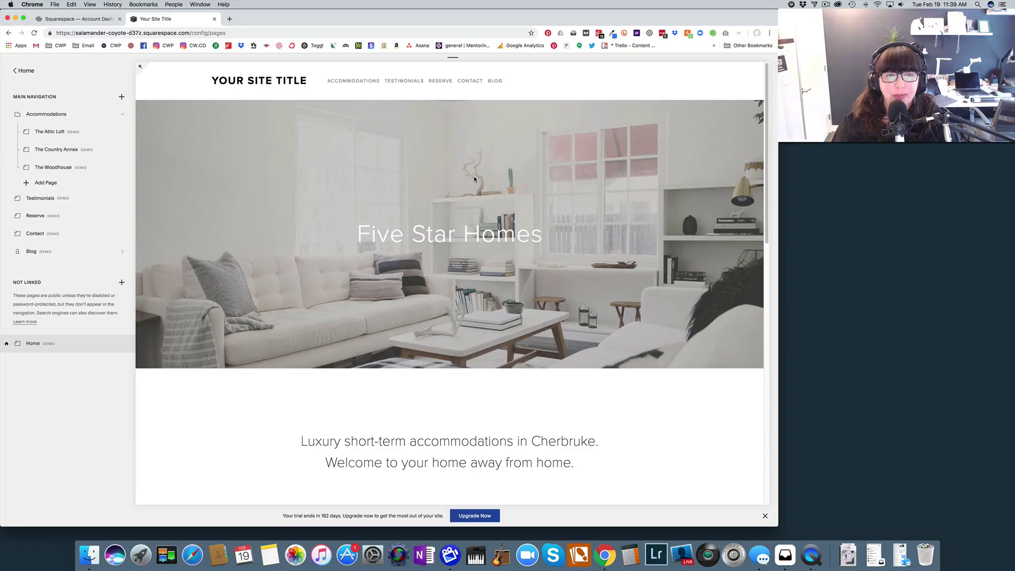
click(36, 200)
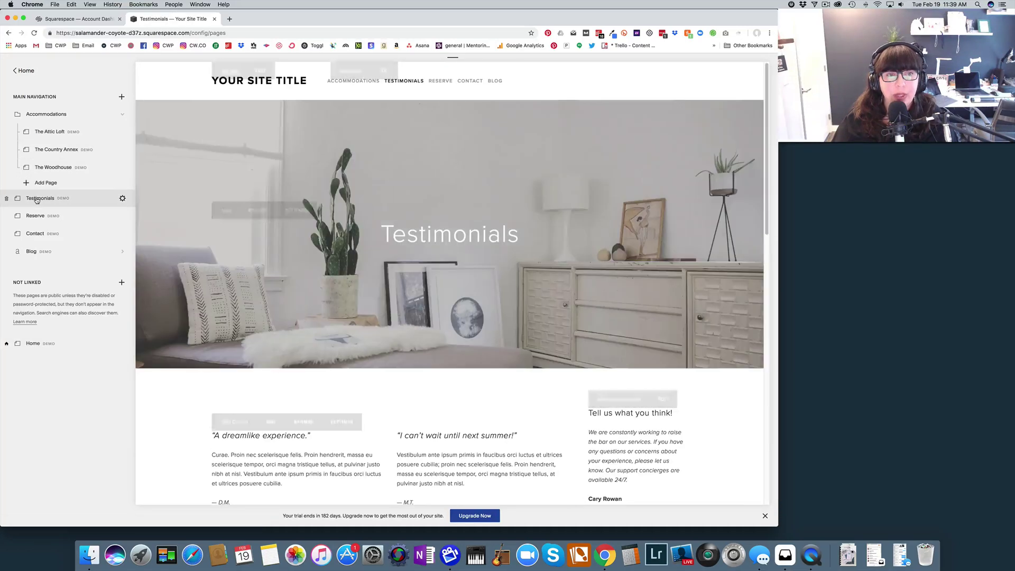
click(37, 216)
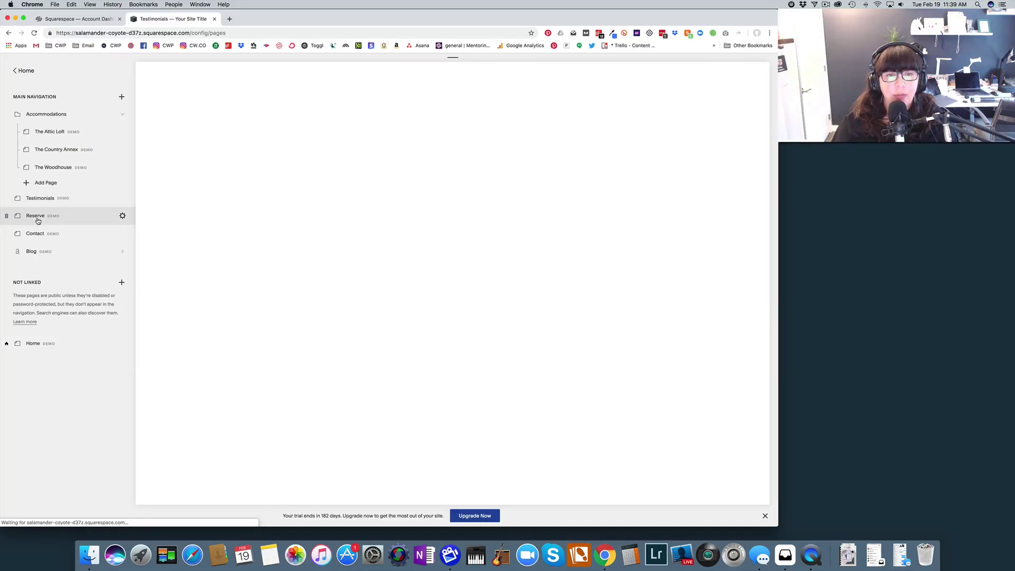
click(36, 234)
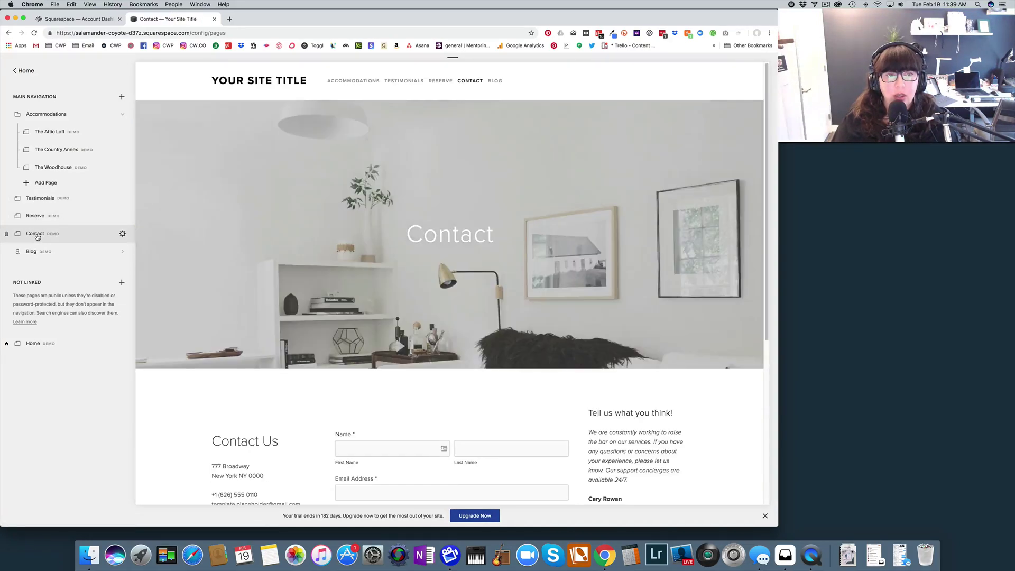
mouse_move(332, 242)
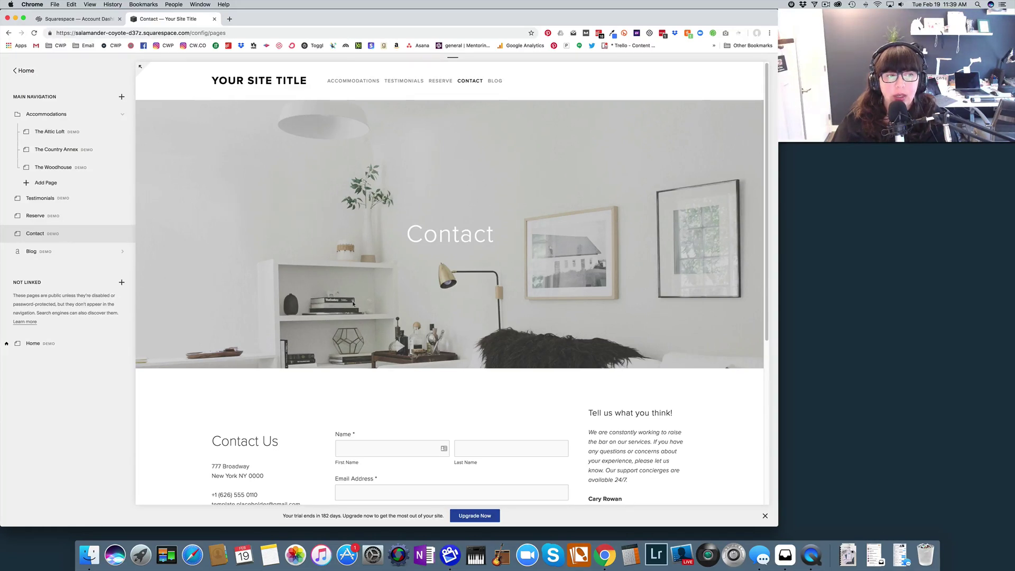
click(39, 216)
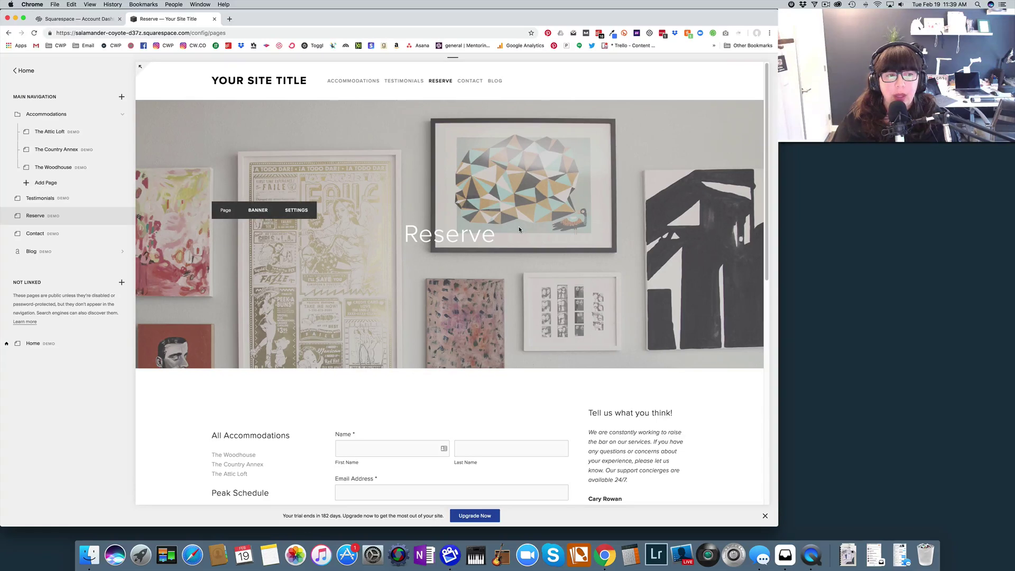
- Delete the Reserve page's banner image from its Media settings and save the page
click(63, 215)
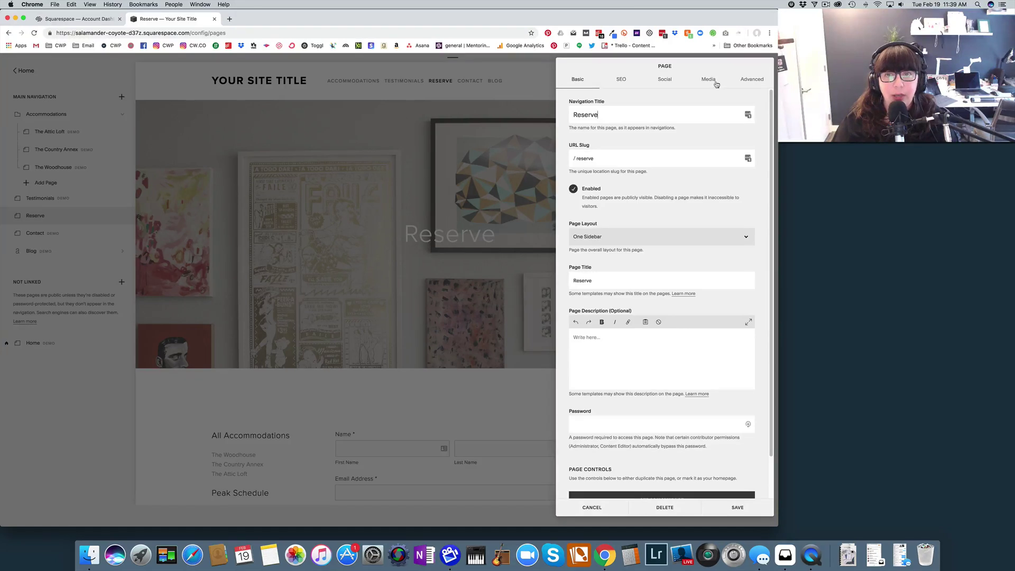
click(708, 79)
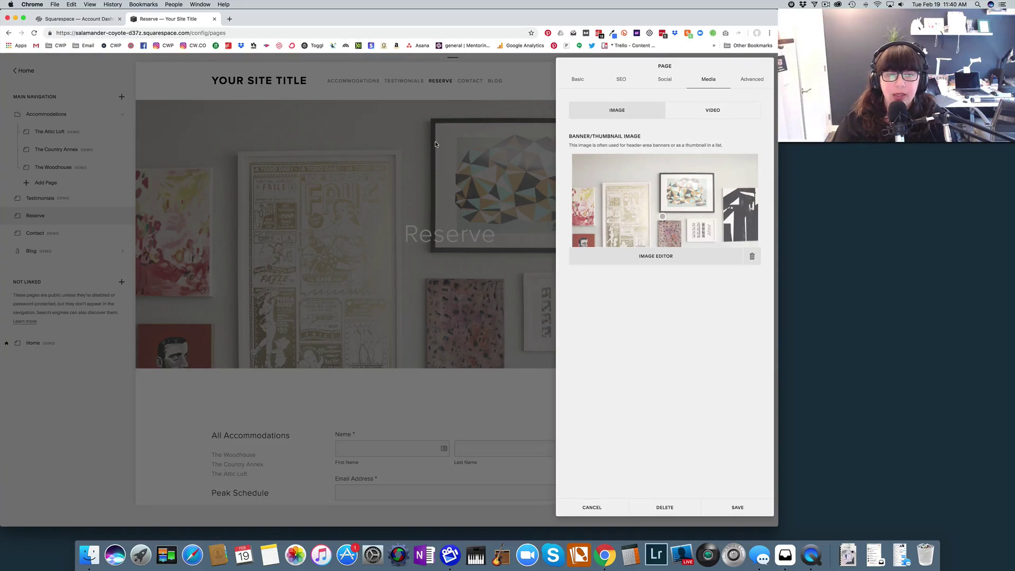
click(751, 256)
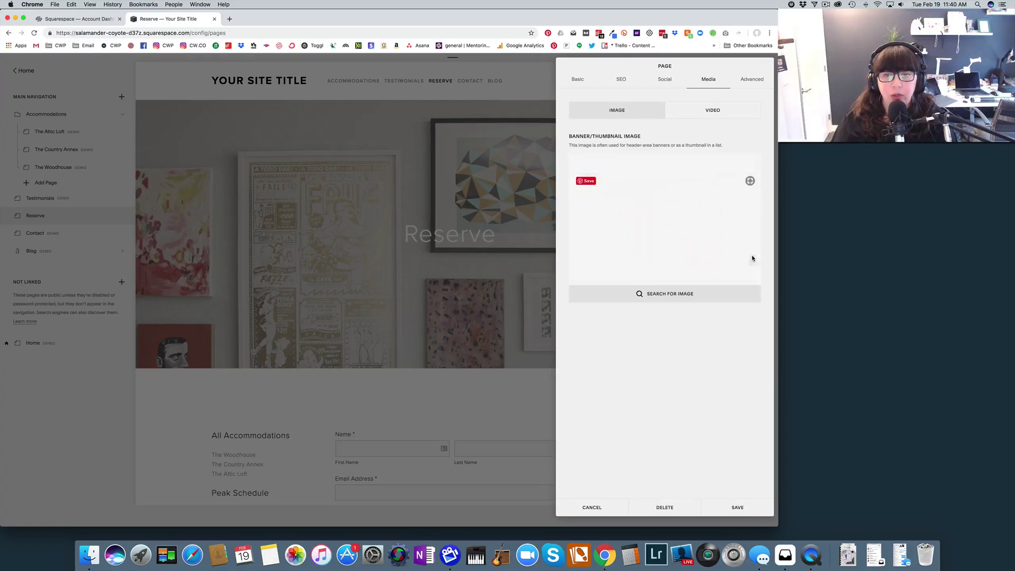
click(737, 507)
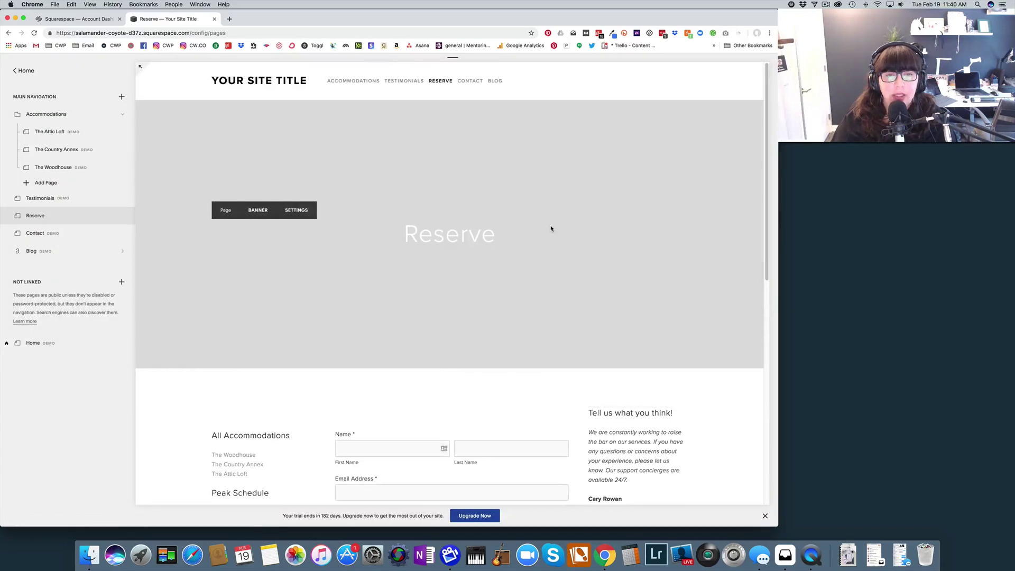
- In the Style Editor, make the header background a pale mauve-rose and shrink banner spacing to 148px
click(26, 72)
click(24, 154)
click(24, 158)
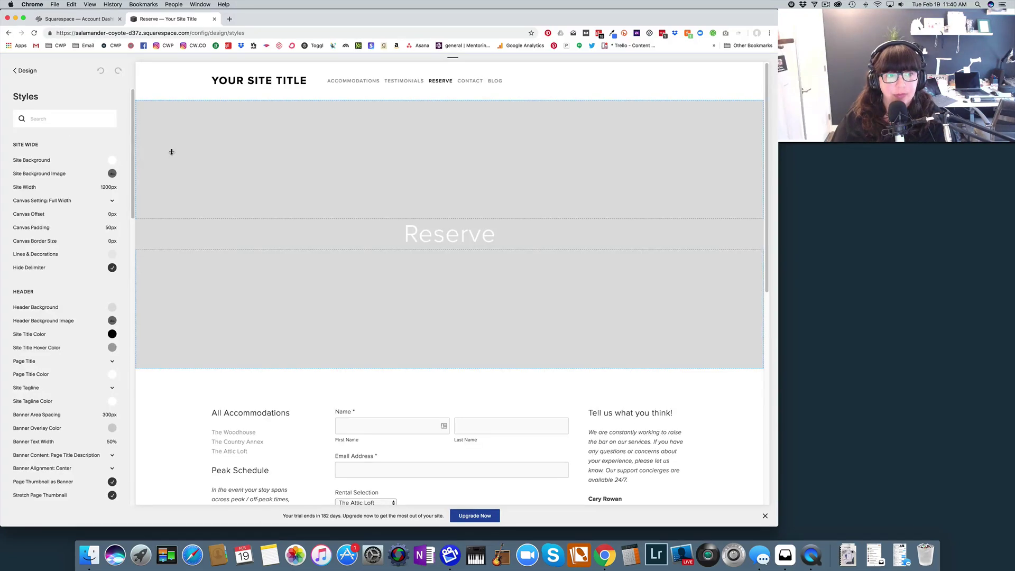
click(170, 228)
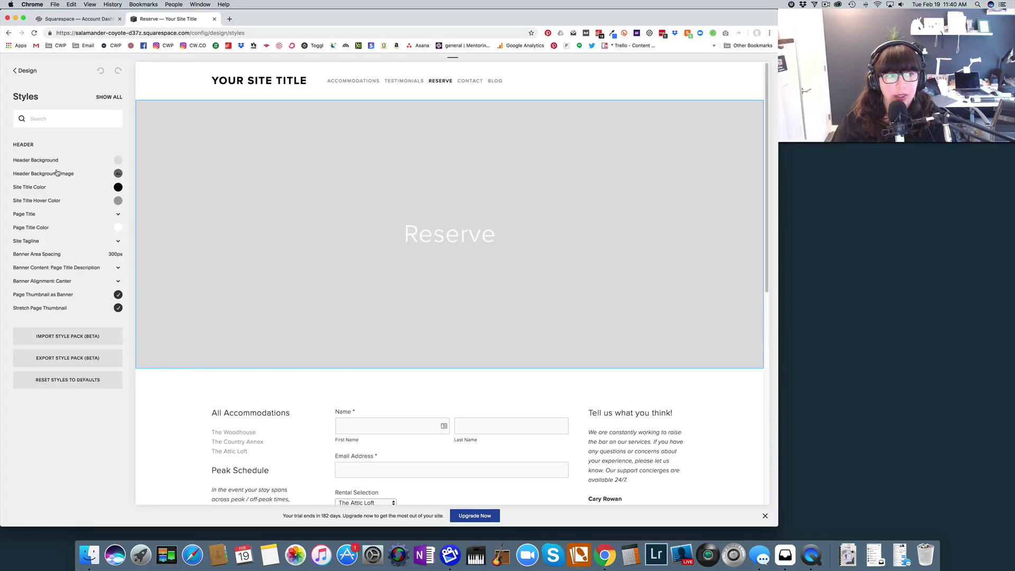
click(119, 161)
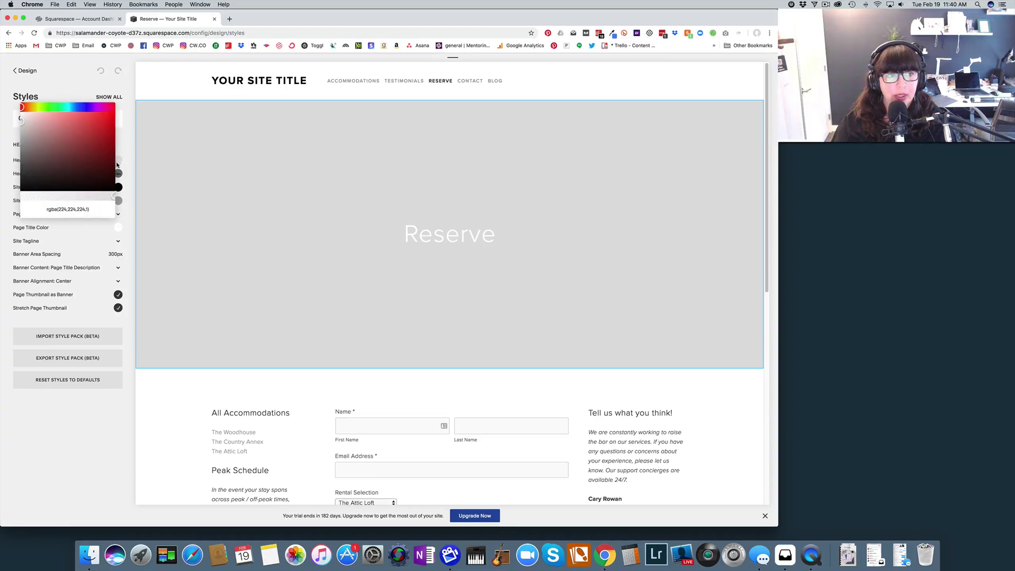
click(62, 138)
mouse_move(62, 138)
mouse_down()
mouse_move(58, 155)
mouse_move(42, 137)
mouse_up()
click(130, 138)
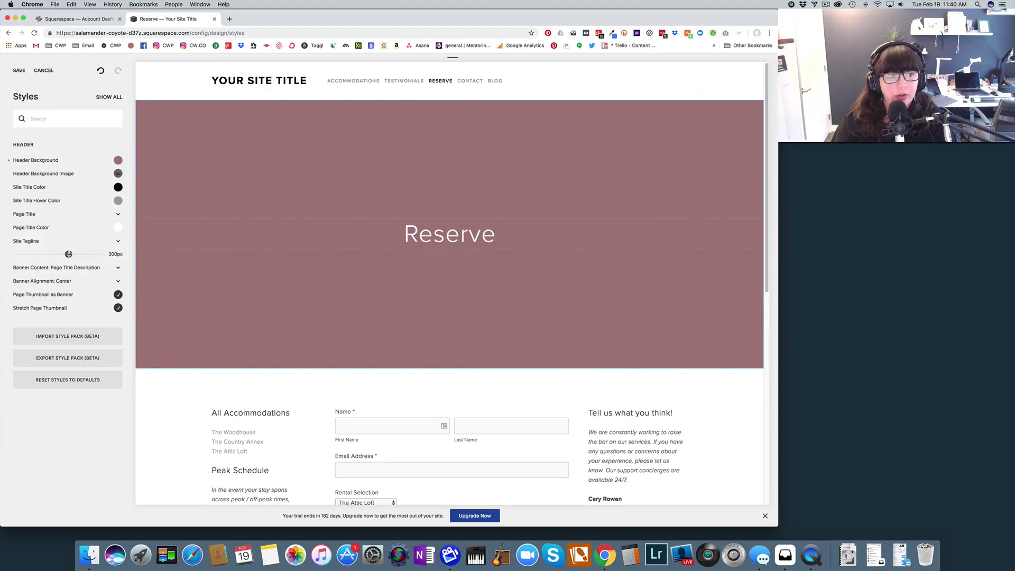
drag(68, 255, 42, 254)
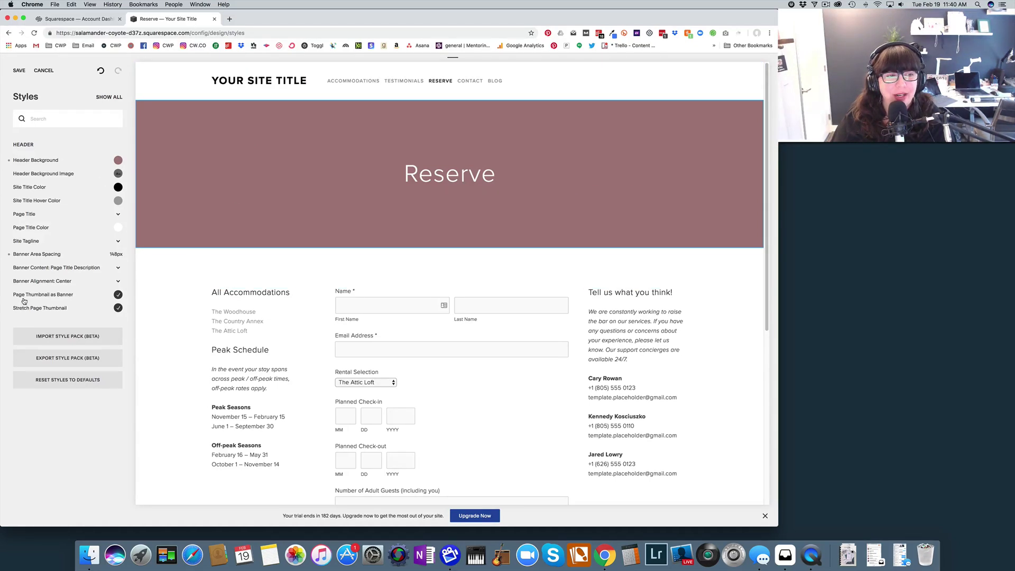
- Turn off Page Thumbnail as Banner and Stretch Page Thumbnail, then save the styles
click(117, 297)
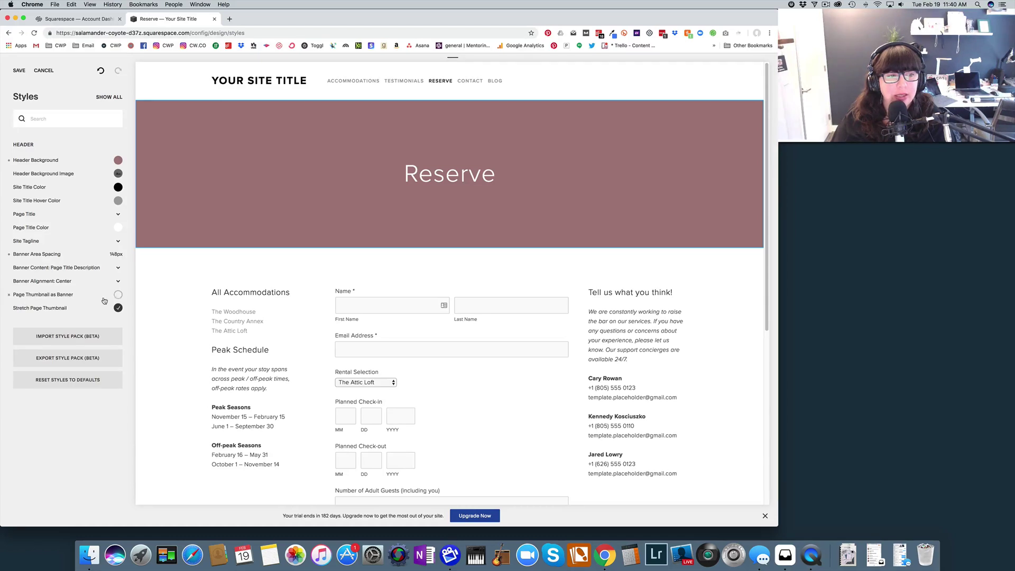
click(118, 308)
key(super+s)
click(35, 33)
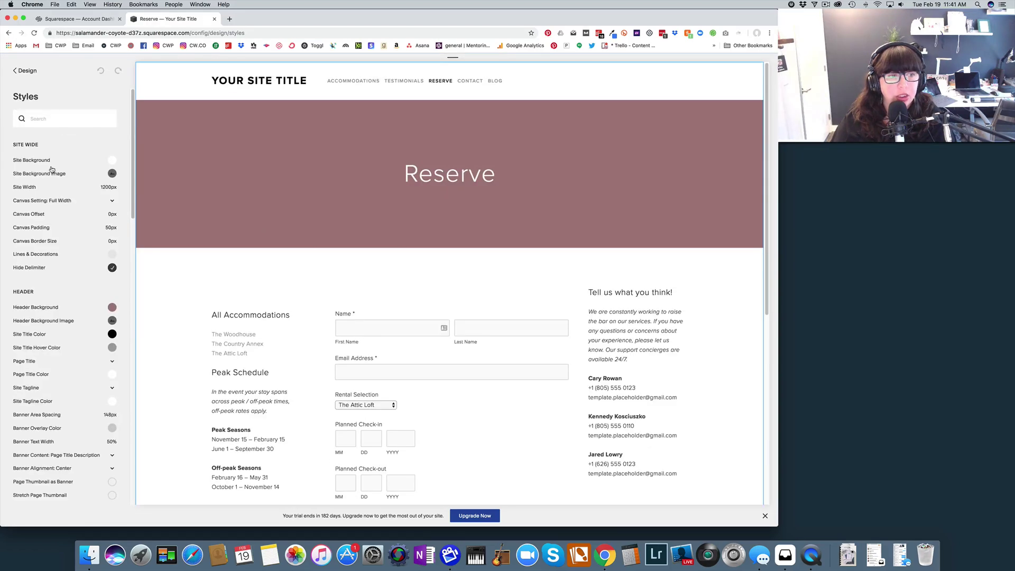
- Fade the Reserve page title colour to fully transparent, then restore it to white at 0.93 opacity
click(204, 174)
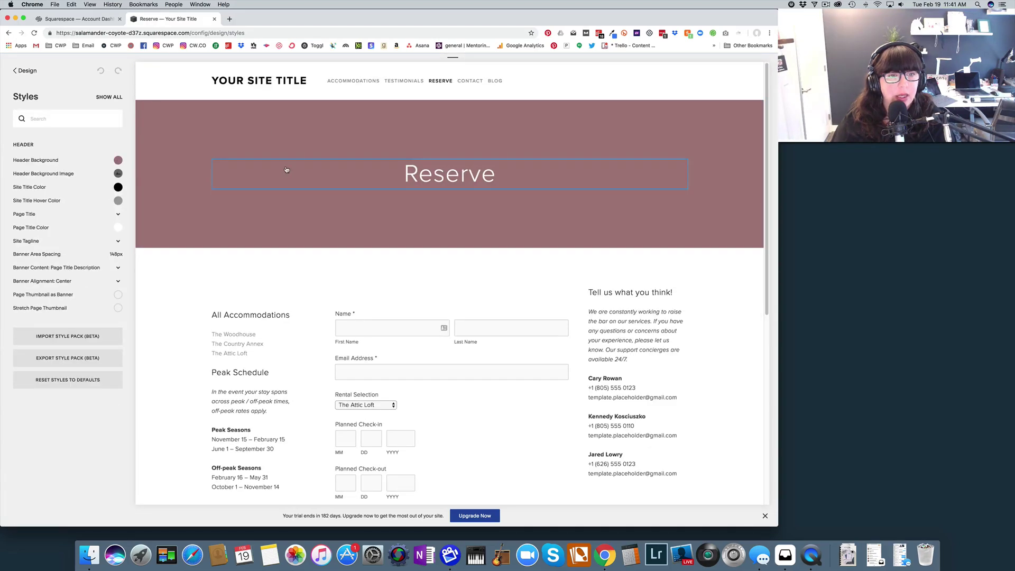
click(287, 170)
click(194, 174)
mouse_move(415, 175)
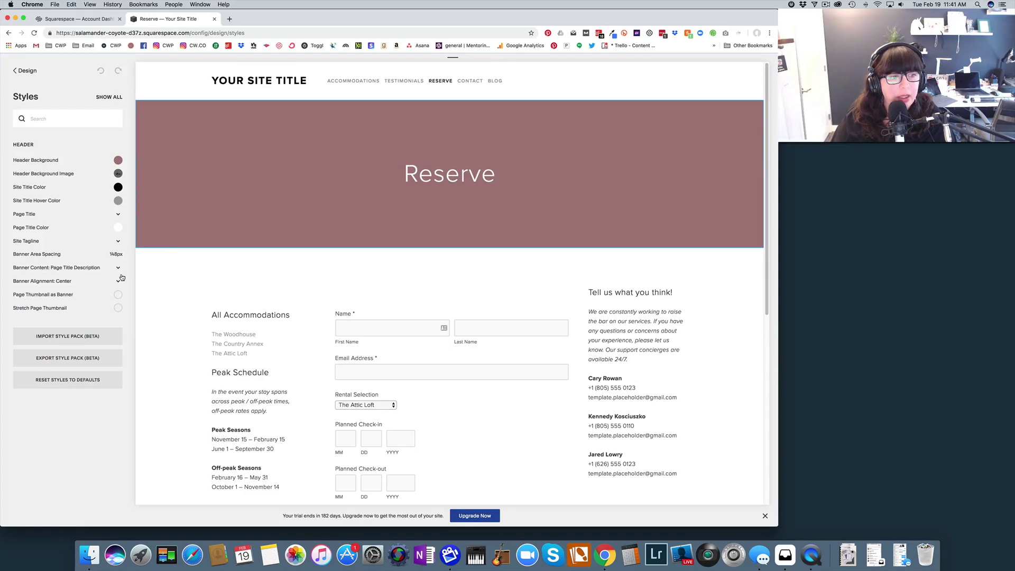
mouse_move(418, 186)
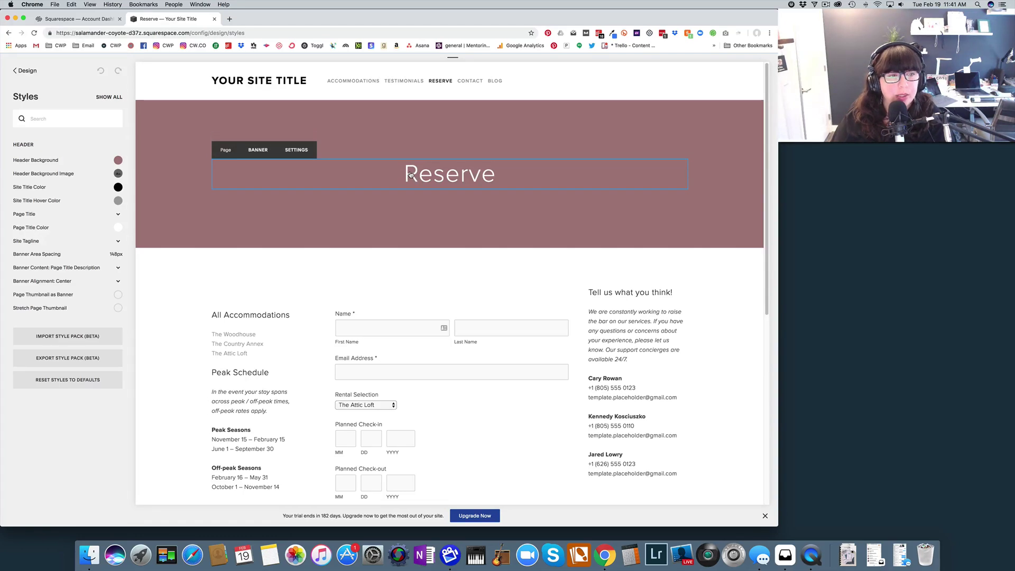
click(436, 184)
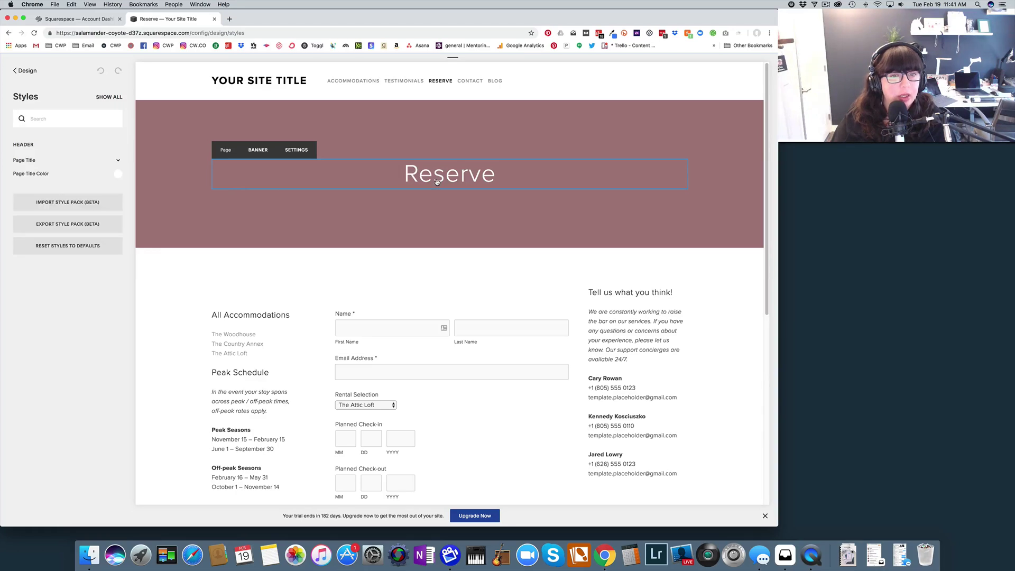
click(118, 173)
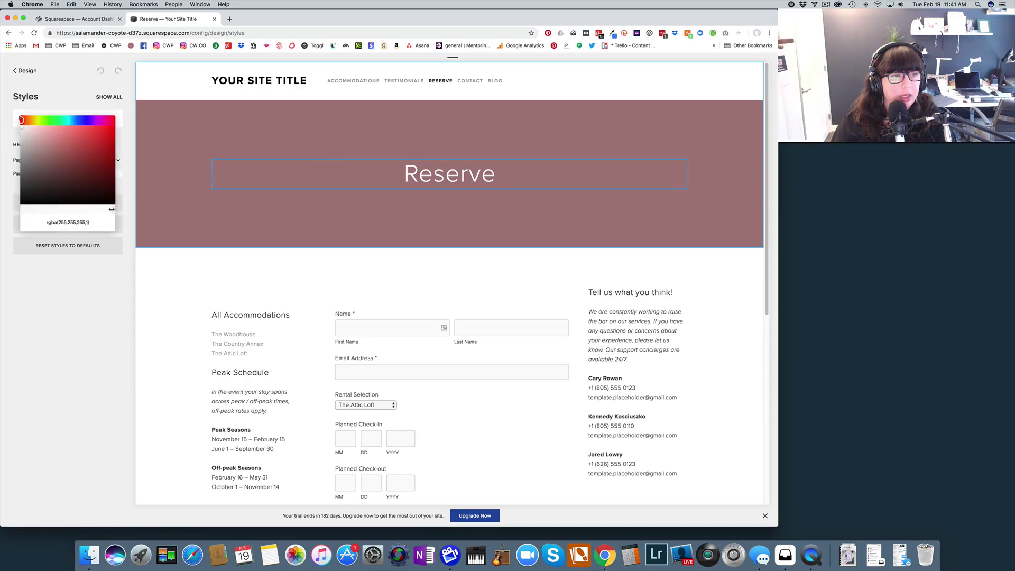
drag(112, 209, 17, 212)
click(17, 212)
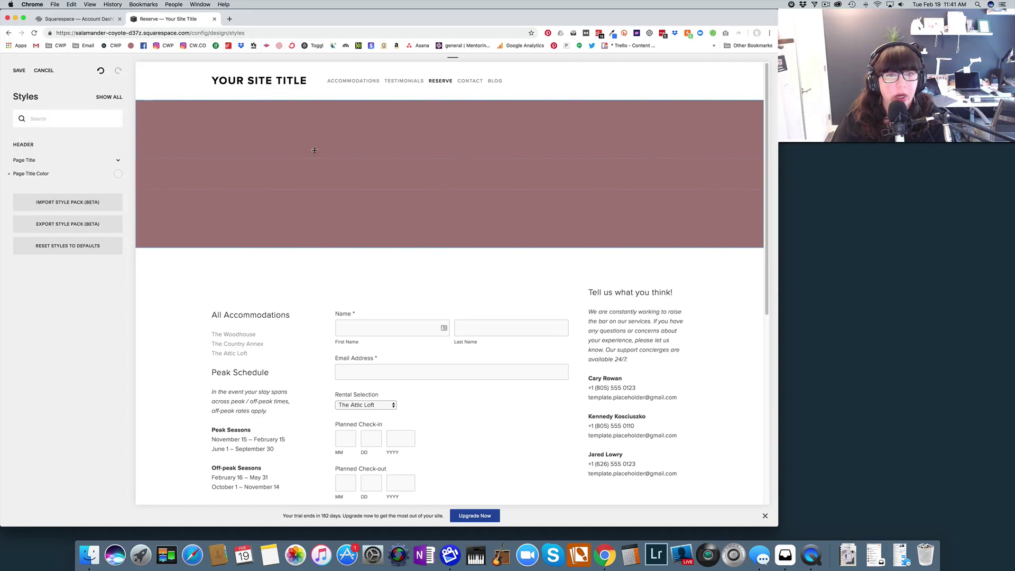
mouse_move(463, 181)
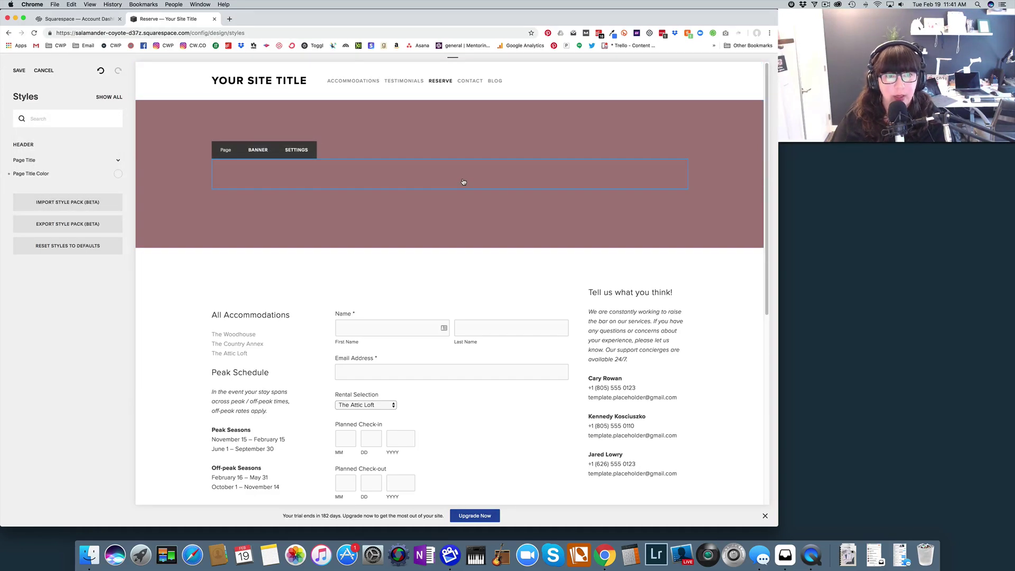
click(117, 173)
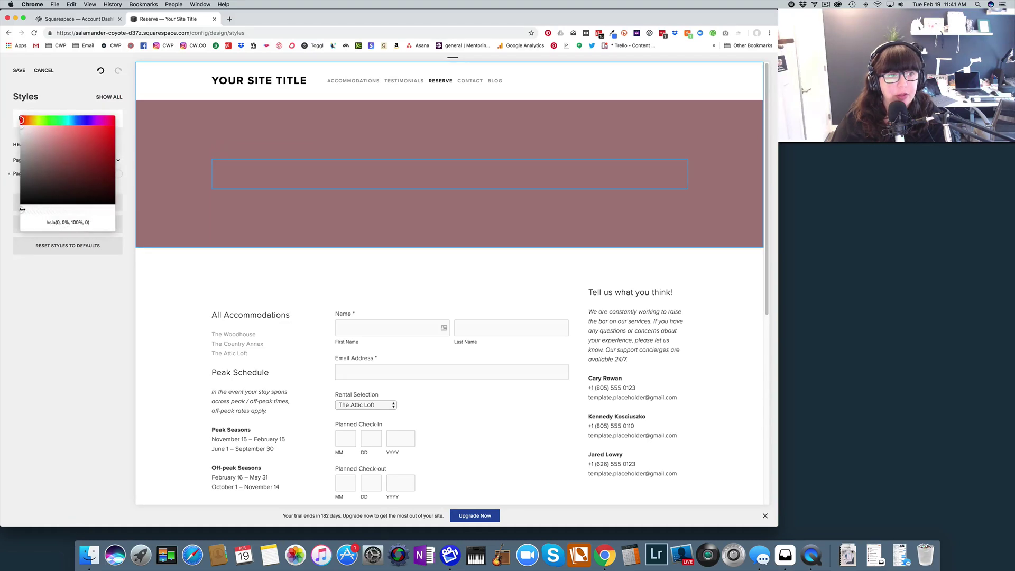
drag(22, 209, 109, 209)
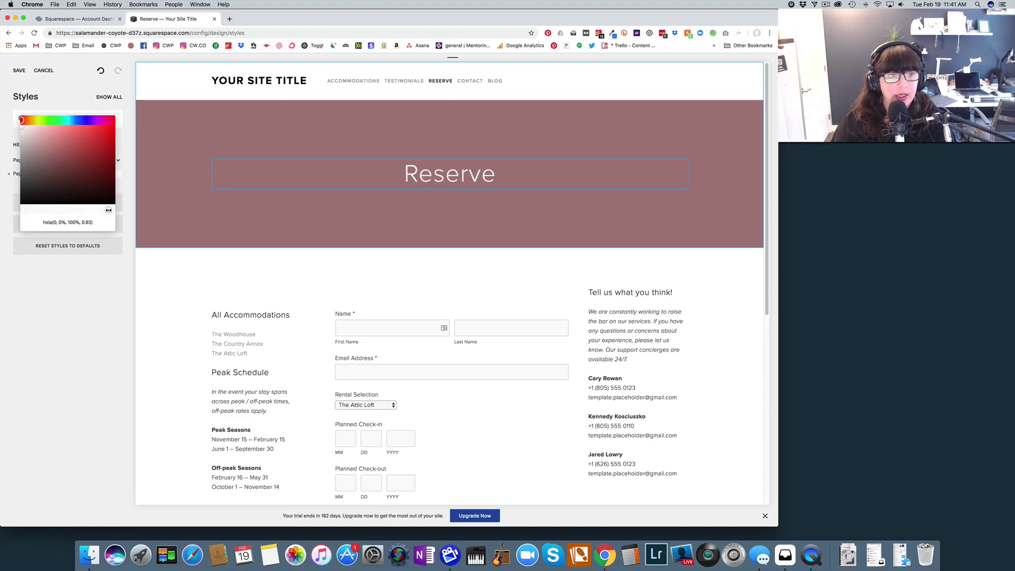
- Return from Design to the Pages panel and scroll the Reserve preview down to its booking form
click(25, 70)
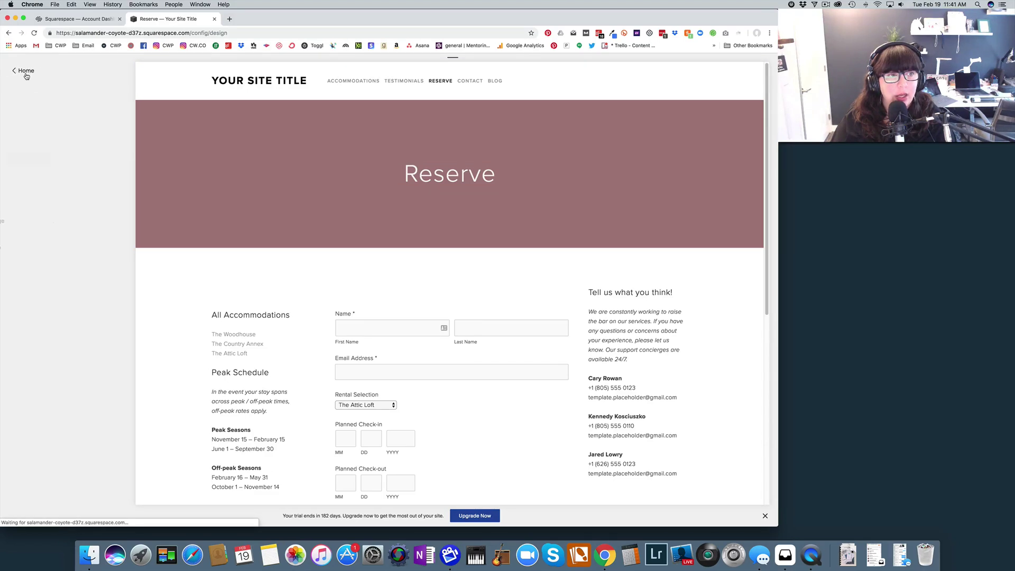
click(24, 70)
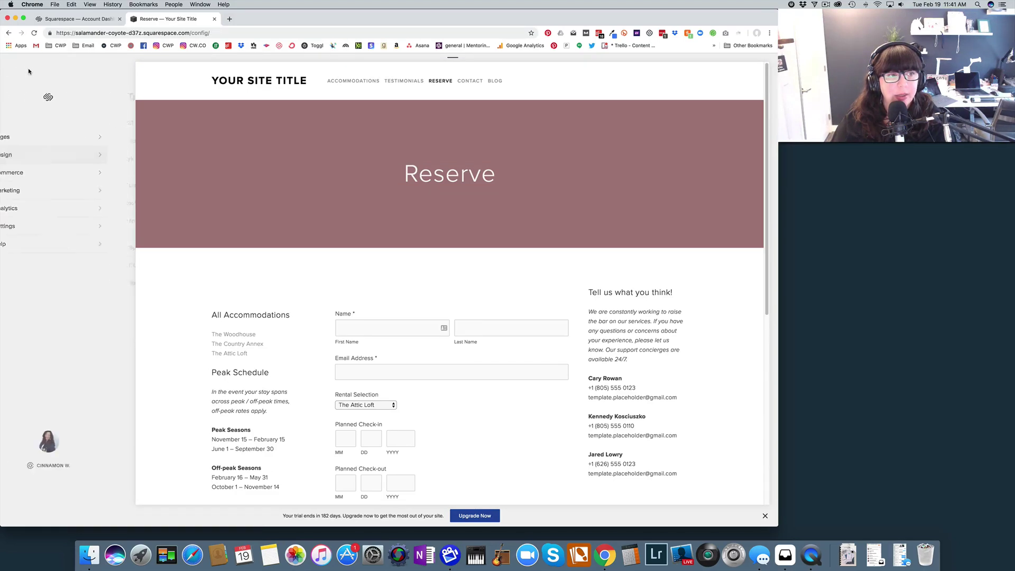
click(24, 137)
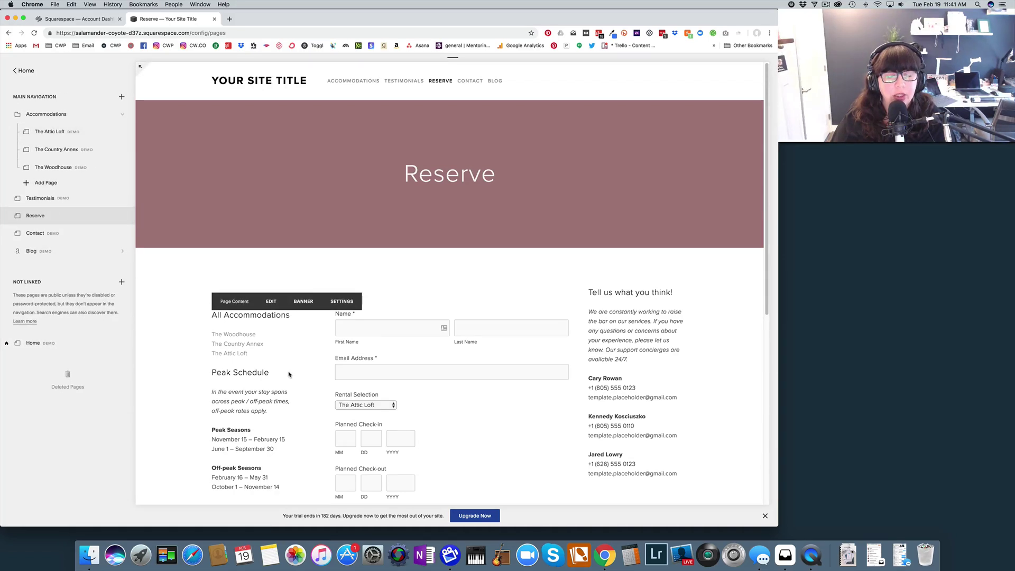
scroll(289, 375, down, 4)
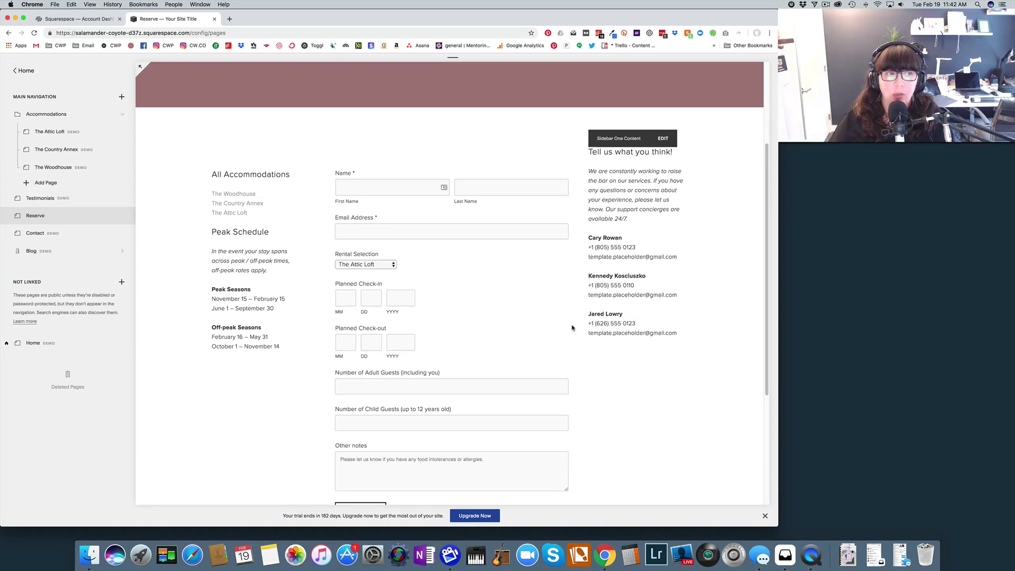
- Change the Reserve page layout from One Sidebar to Full Width and save it
mouse_move(124, 220)
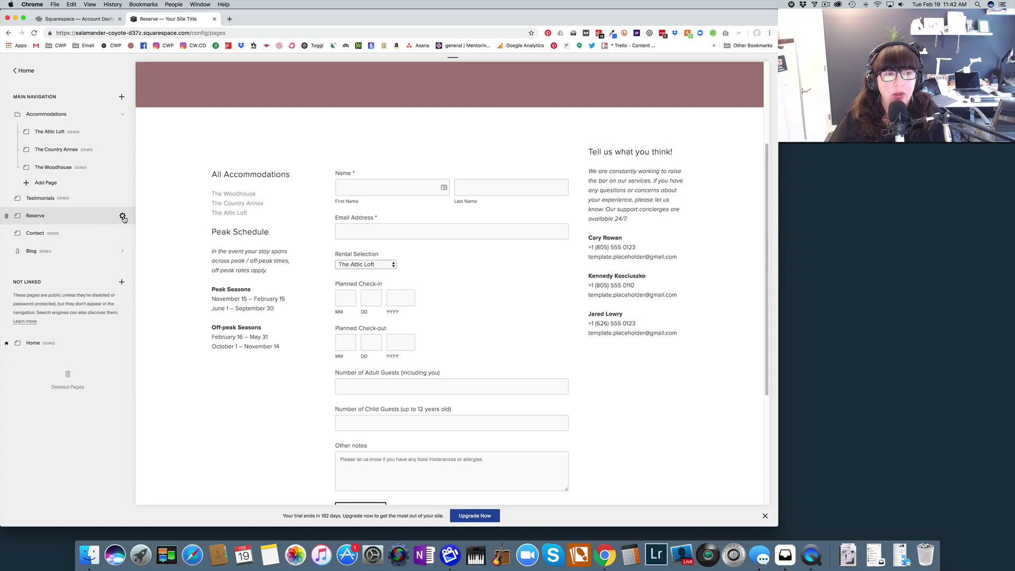
click(123, 217)
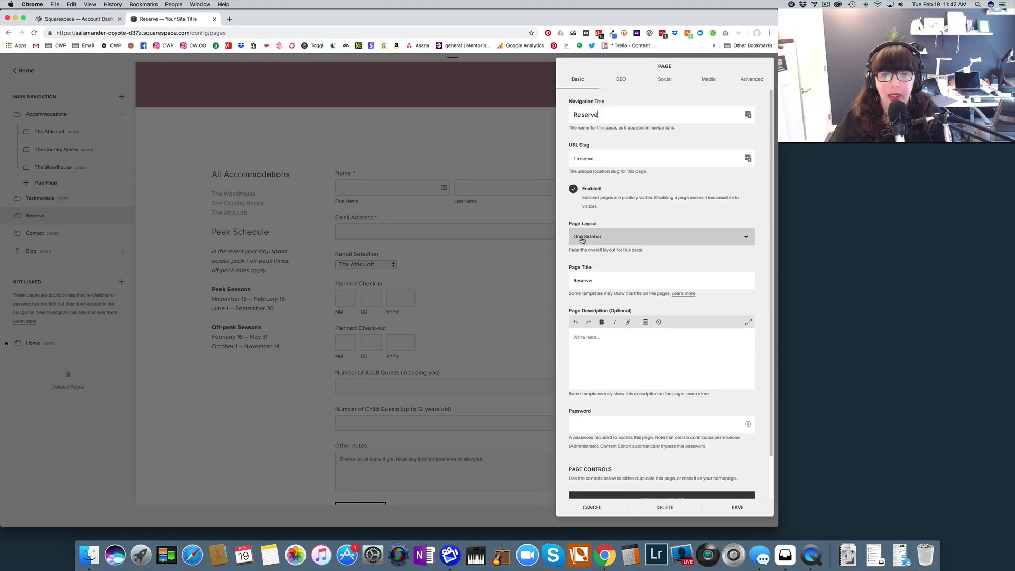
click(606, 239)
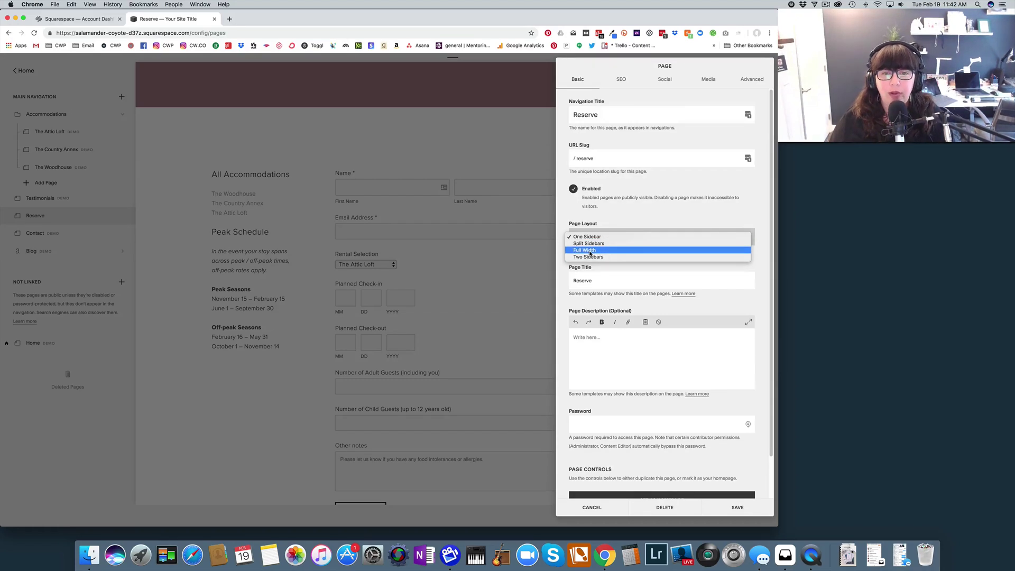
click(590, 251)
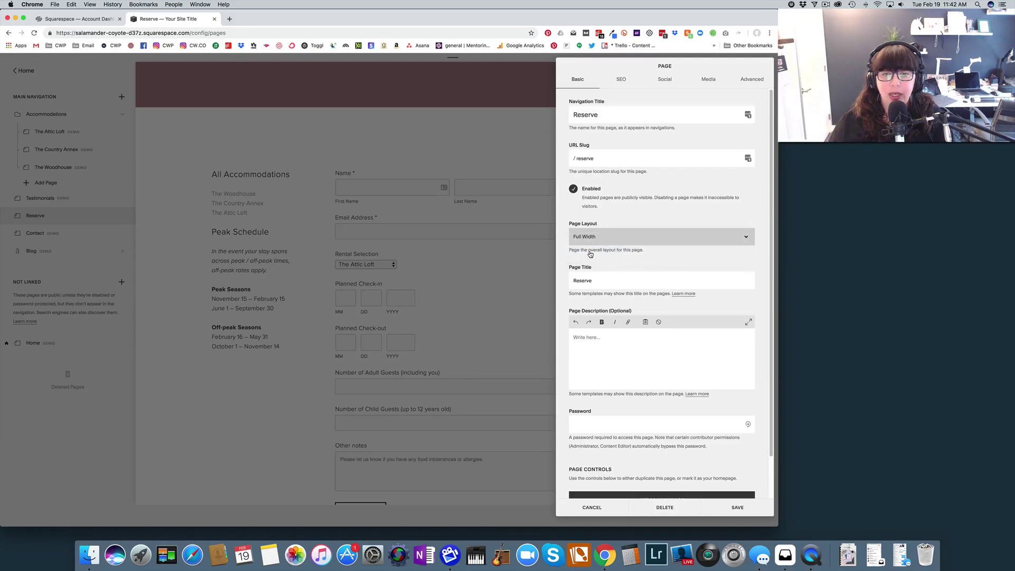
click(736, 508)
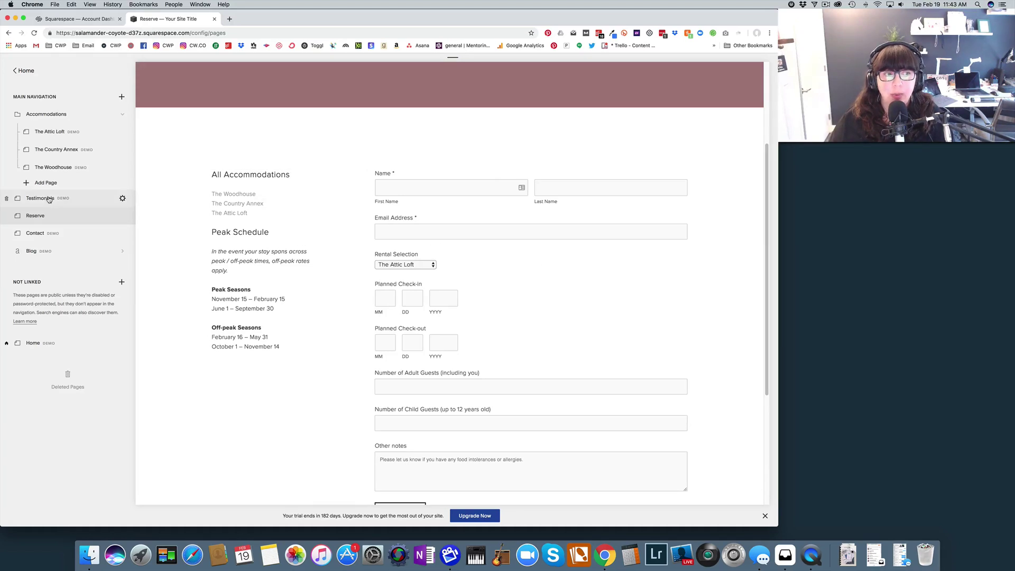
- Add a blank New Page to Main Navigation and save it with the Full Width layout
click(121, 96)
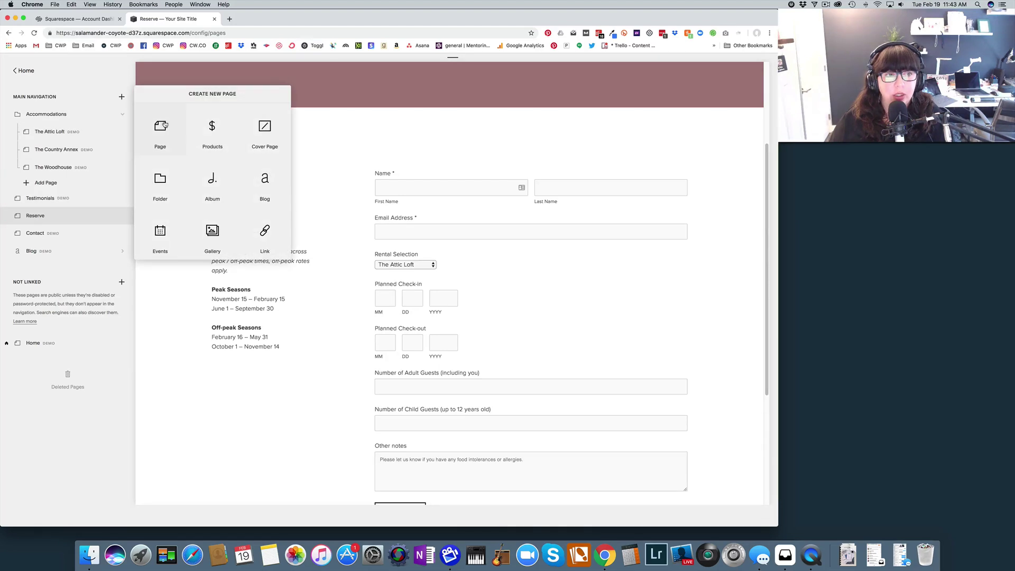
click(161, 126)
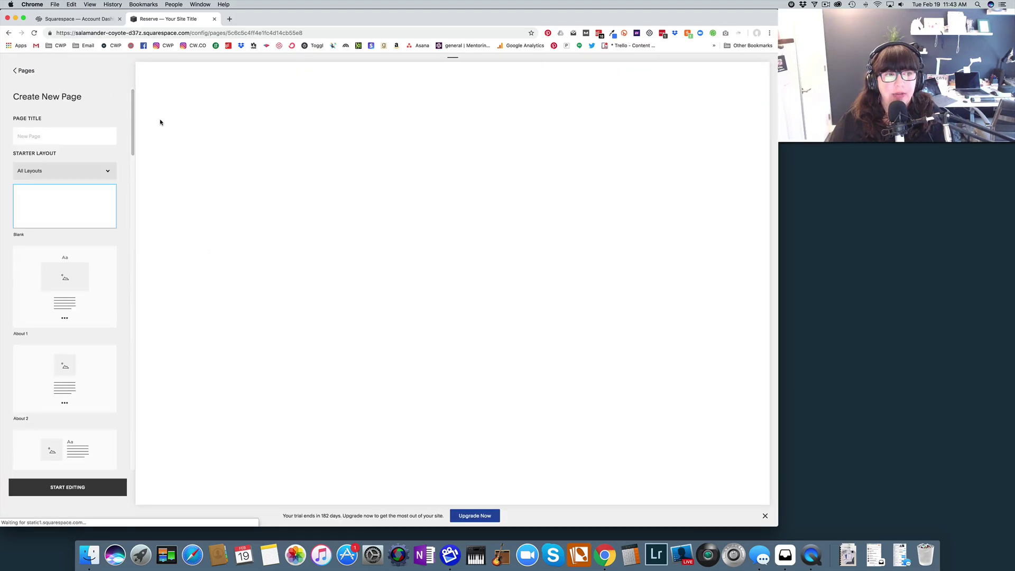
click(261, 457)
key(Escape)
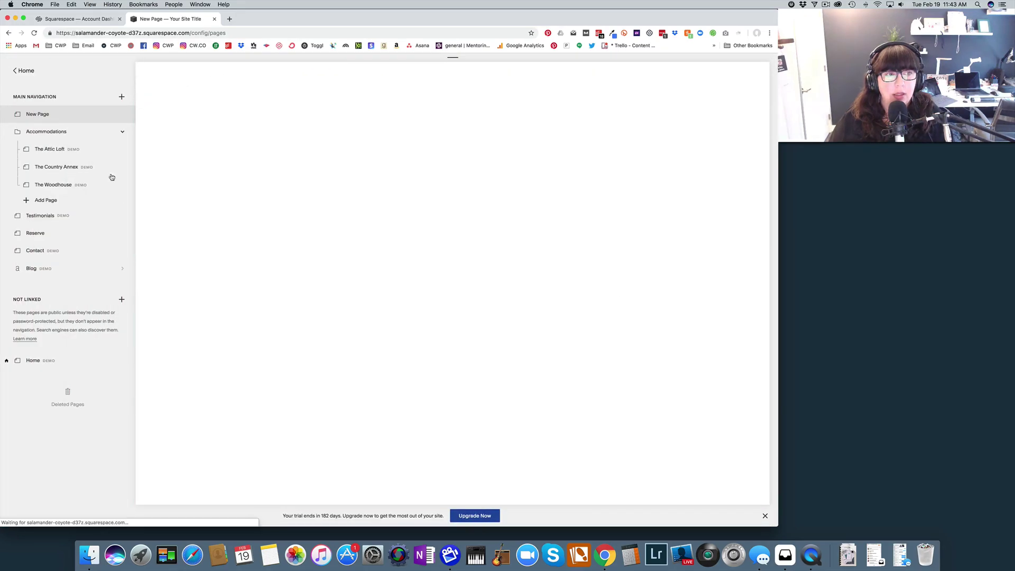
click(122, 114)
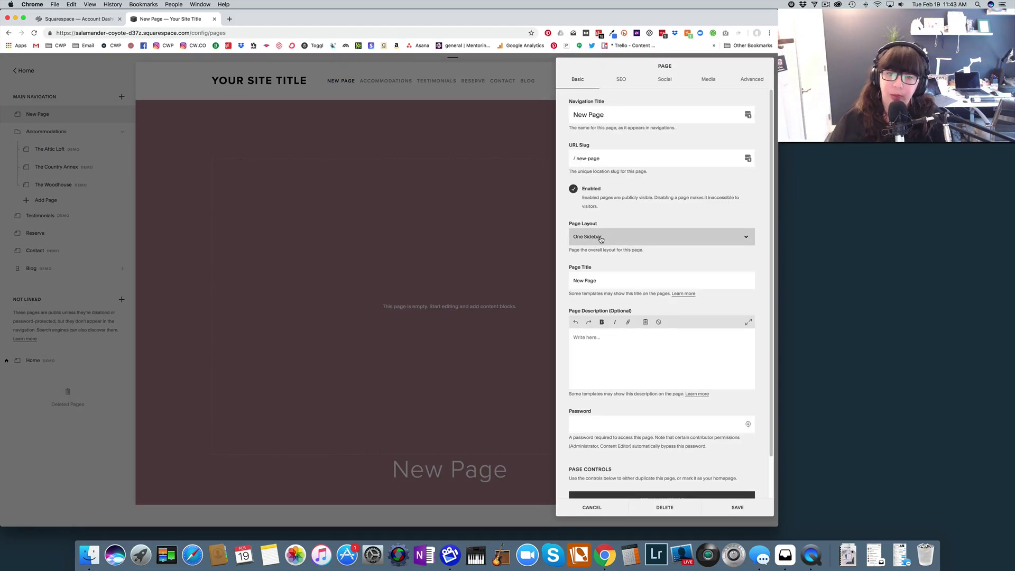
click(600, 239)
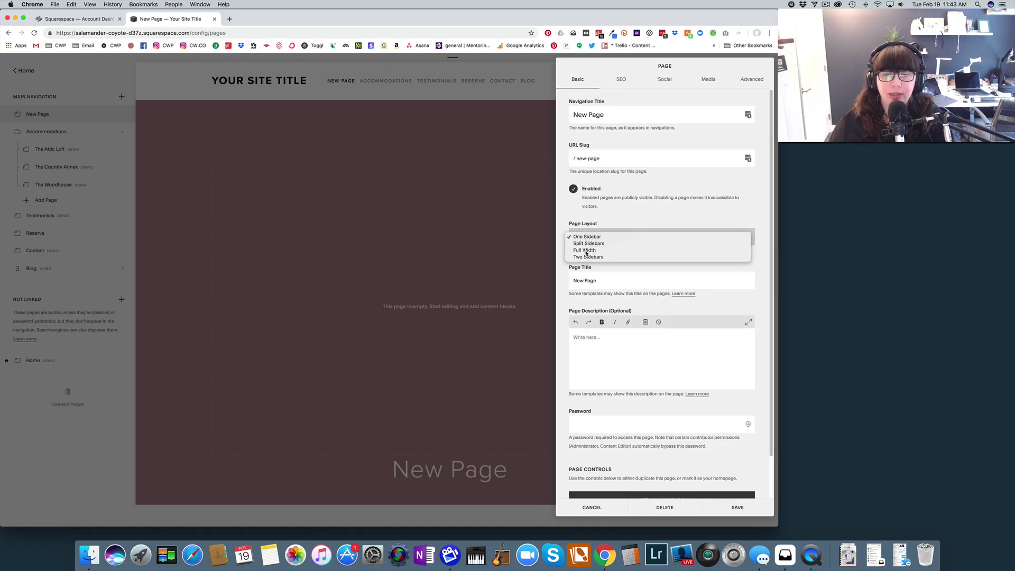
click(585, 251)
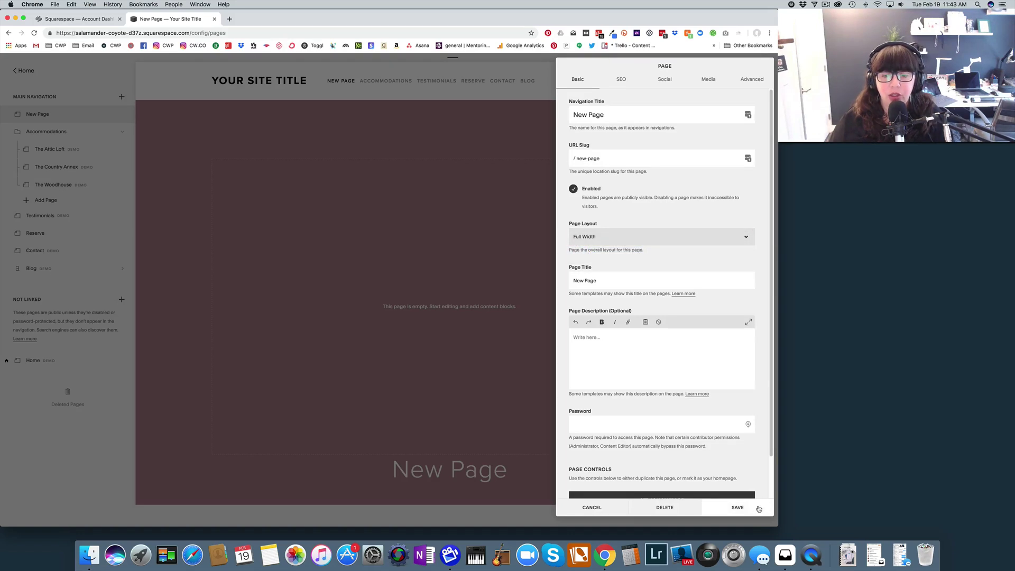
click(737, 507)
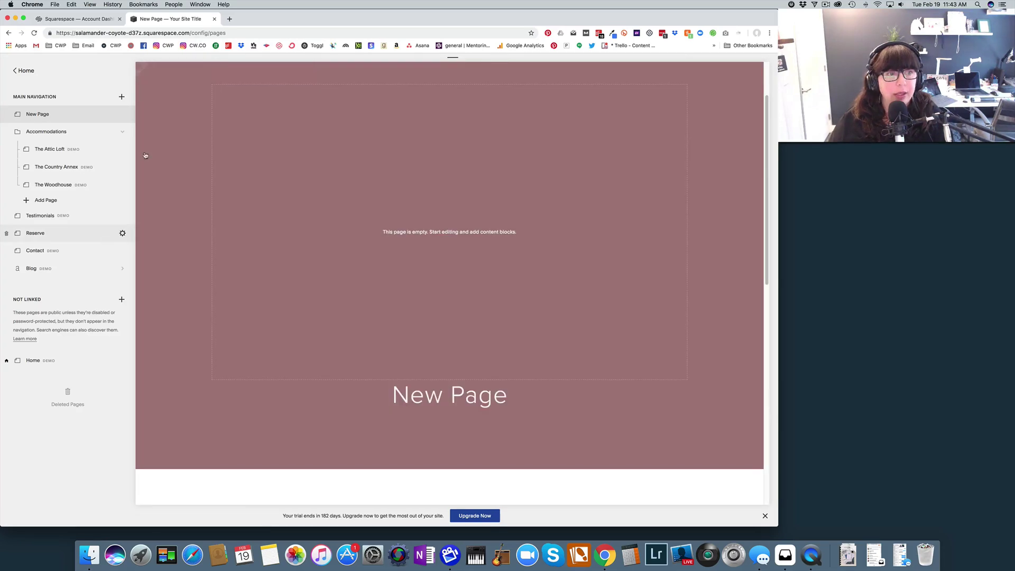
- Delete the New Page from the navigation and confirm the deletion
click(122, 114)
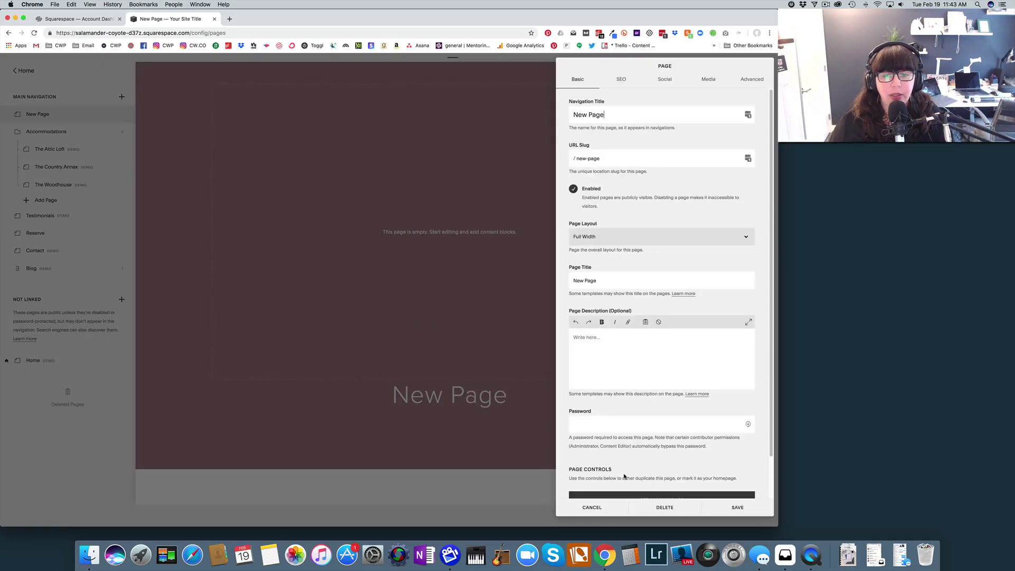
click(667, 507)
click(697, 511)
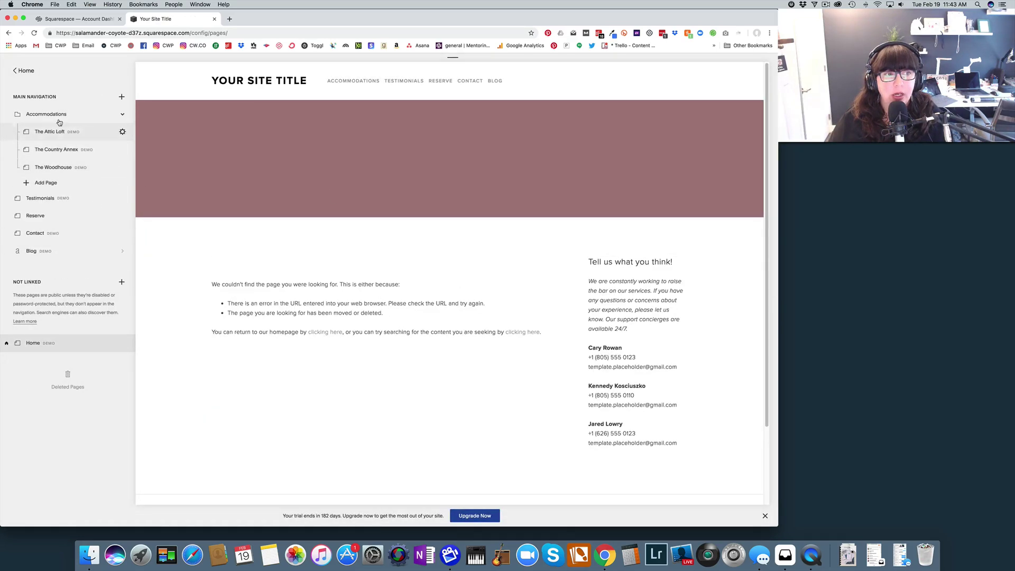
- Leave the Pages panel through the Home back link to reach the main site menu
mouse_move(208, 242)
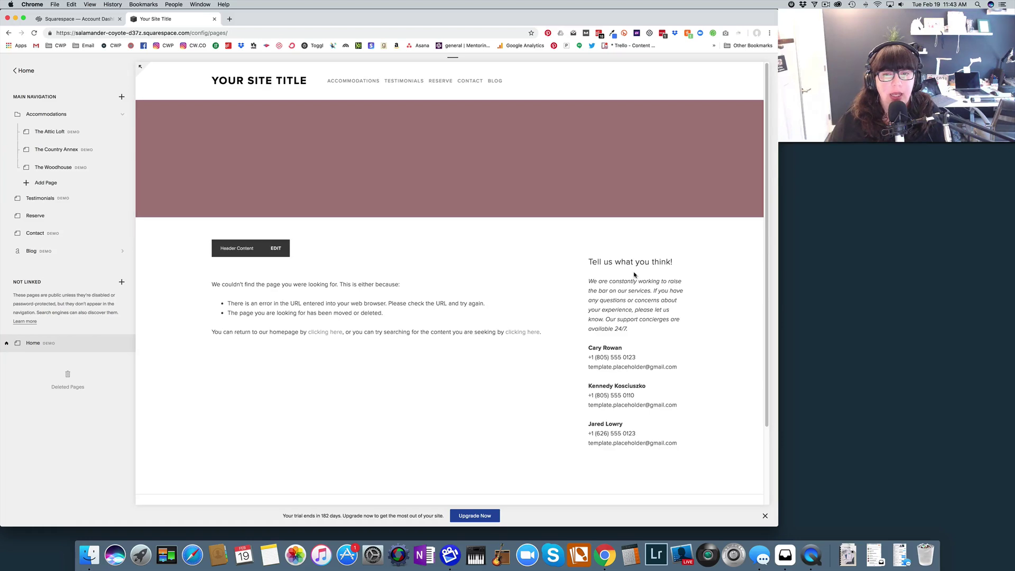
mouse_move(295, 93)
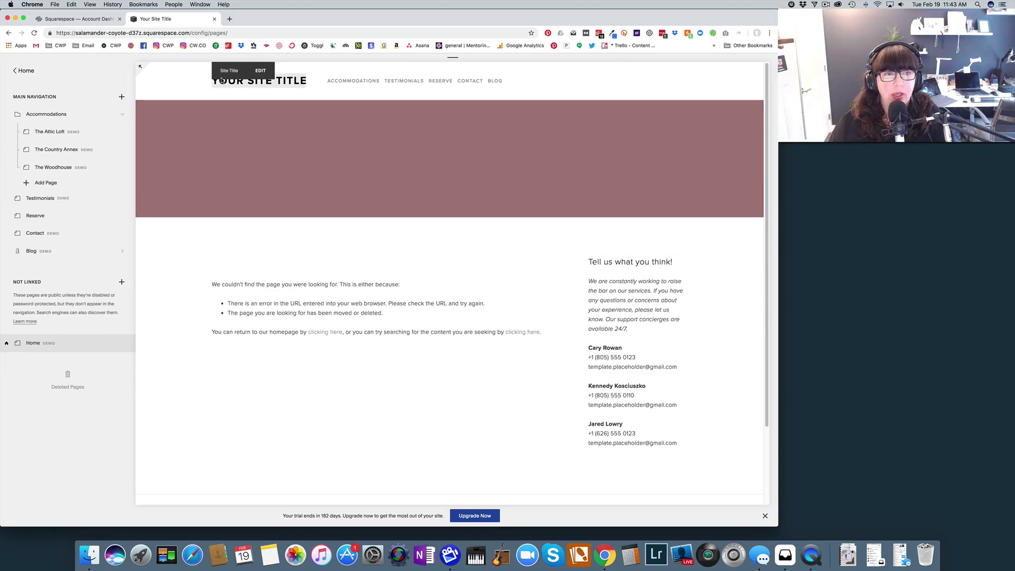
mouse_move(373, 80)
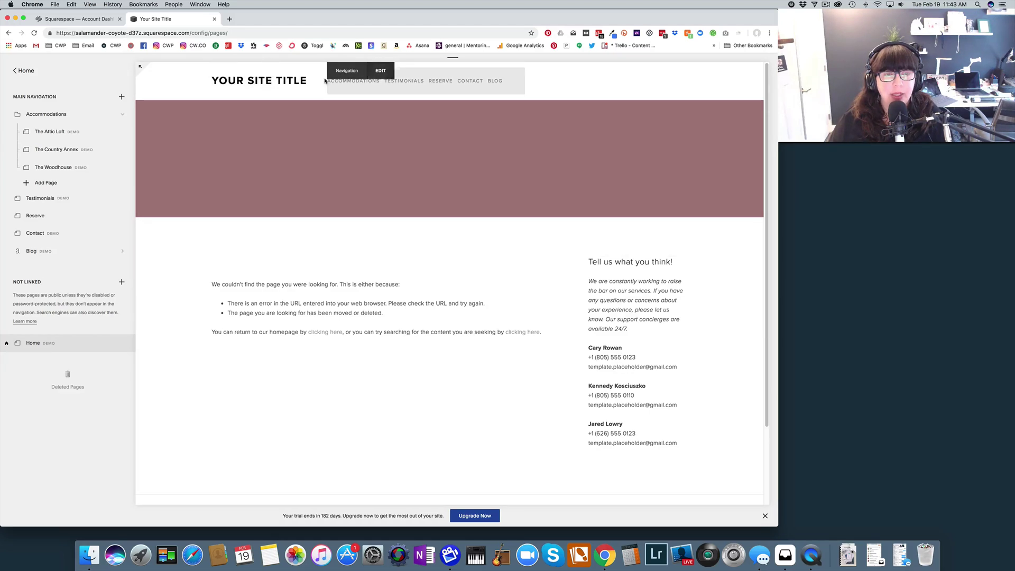
mouse_move(269, 83)
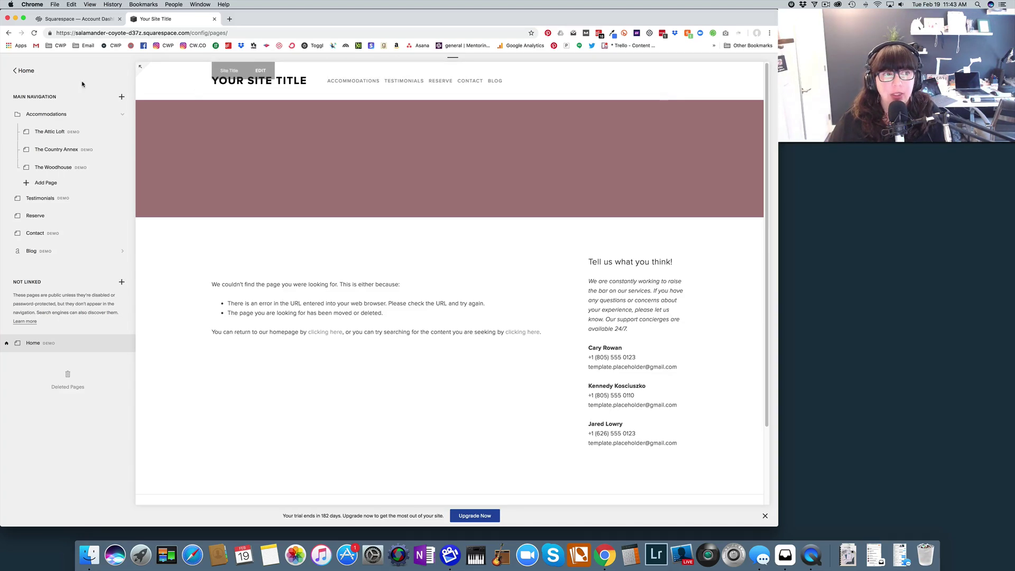
click(24, 71)
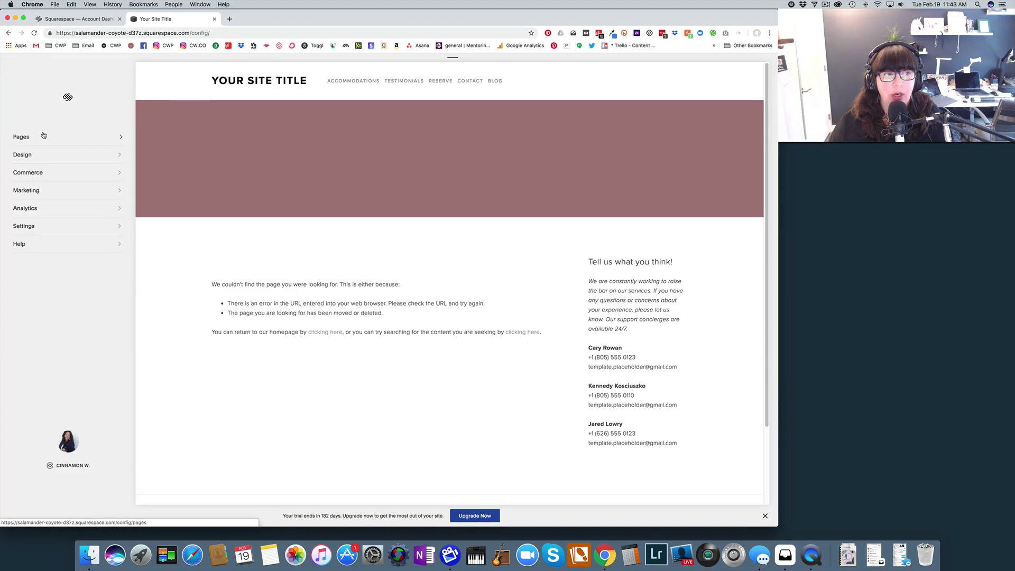
- In Site Styles, show all header options and widen the navigation link spacing
click(30, 155)
click(30, 160)
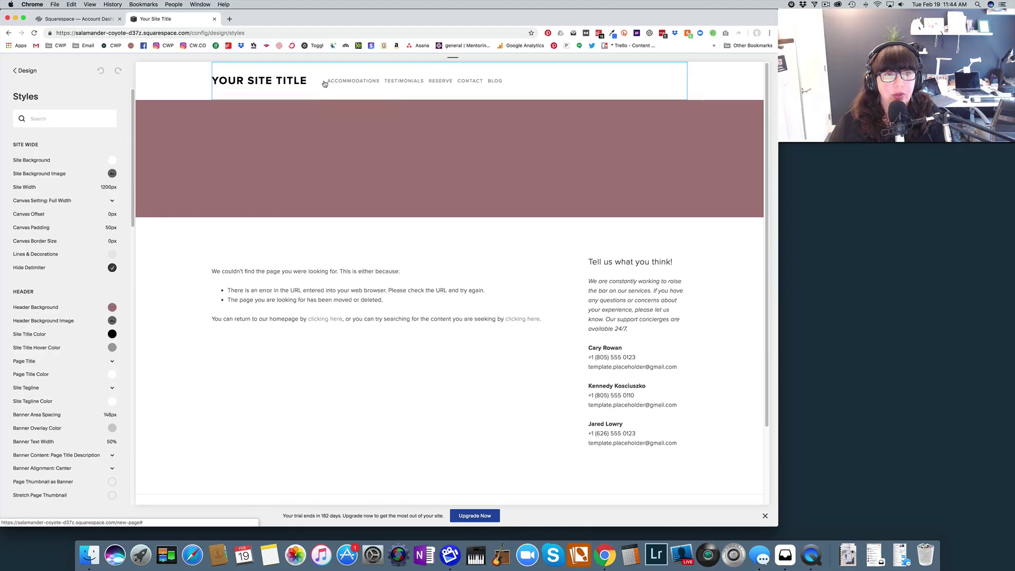
click(317, 83)
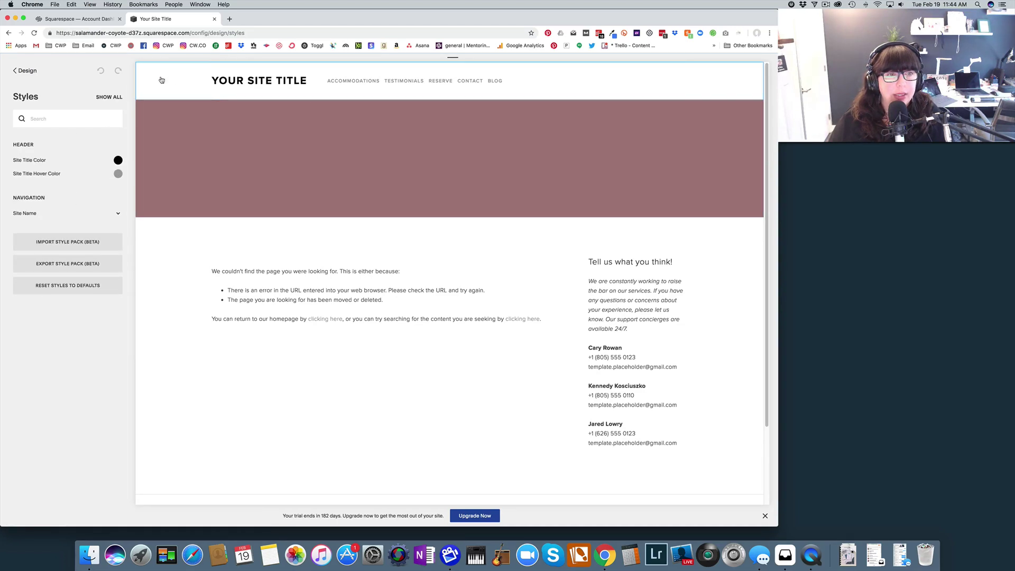
click(172, 83)
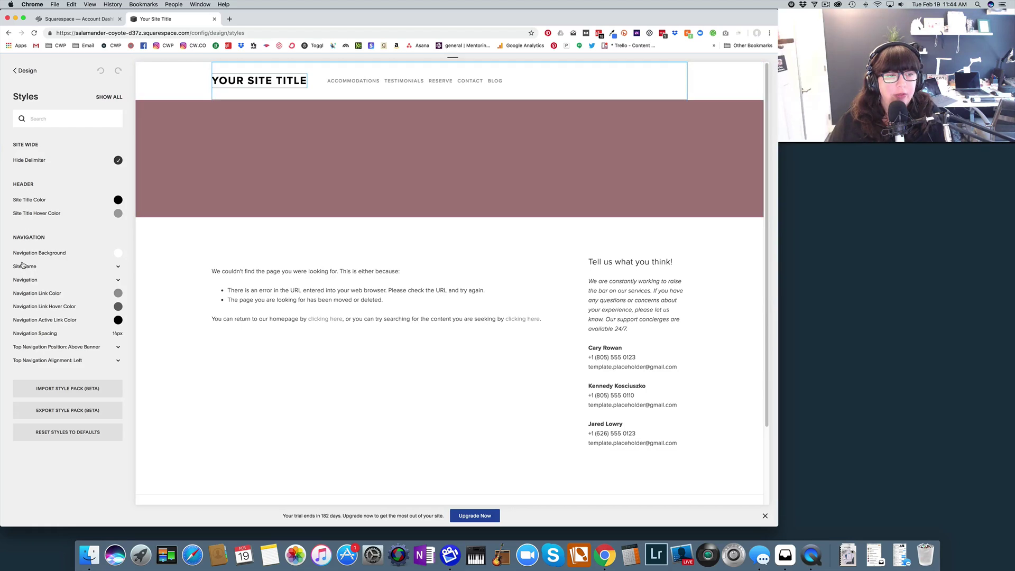
mouse_move(27, 337)
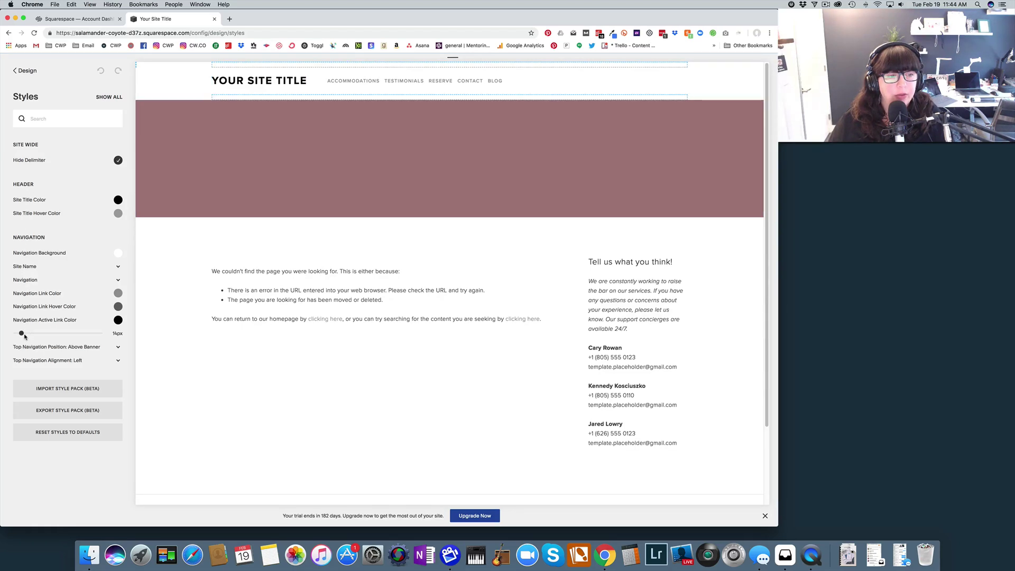
drag(21, 333, 44, 333)
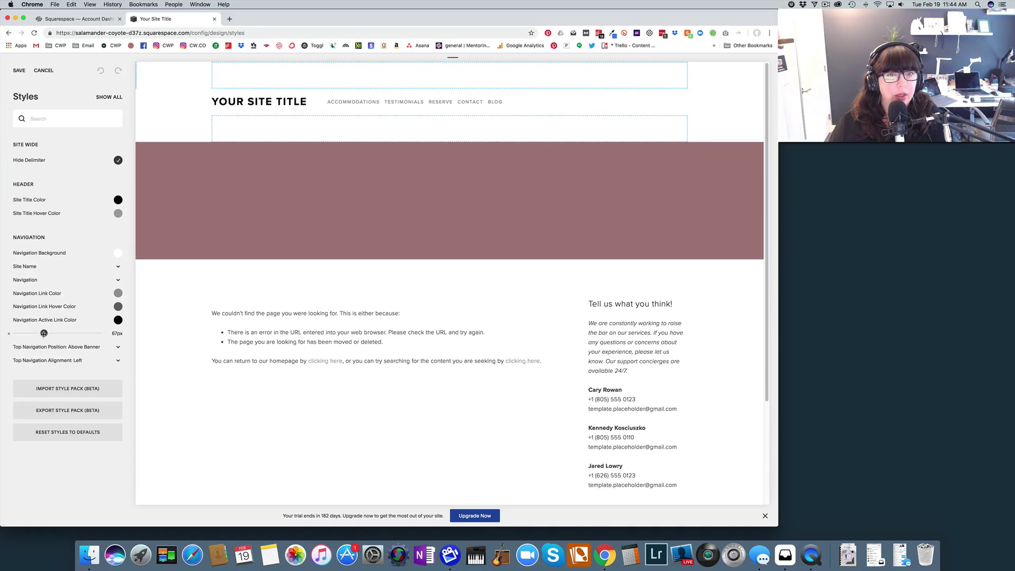
- Try centred title and navigation alignment, then set it back to right-aligned
click(74, 361)
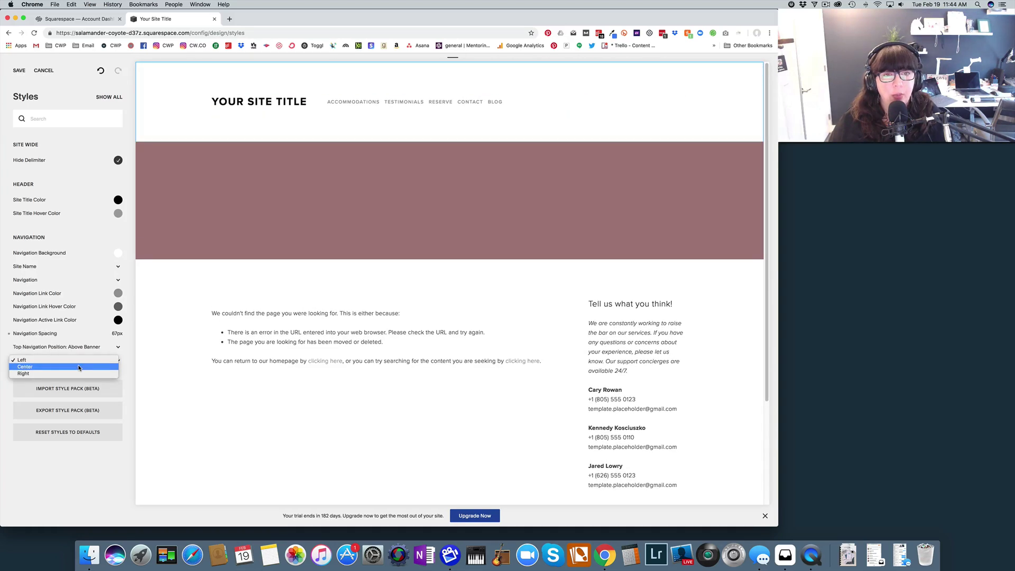
click(79, 366)
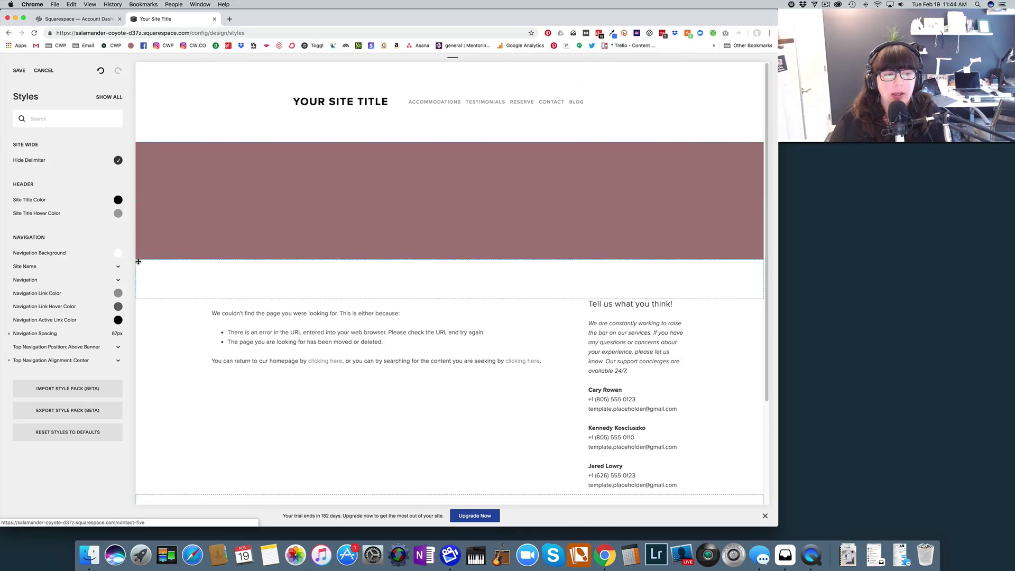
click(75, 361)
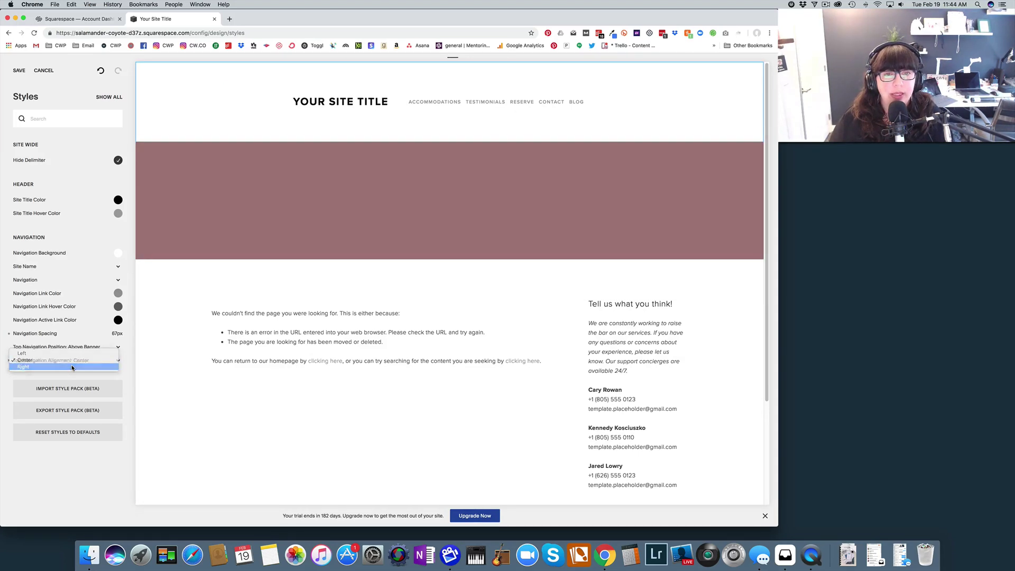
click(73, 366)
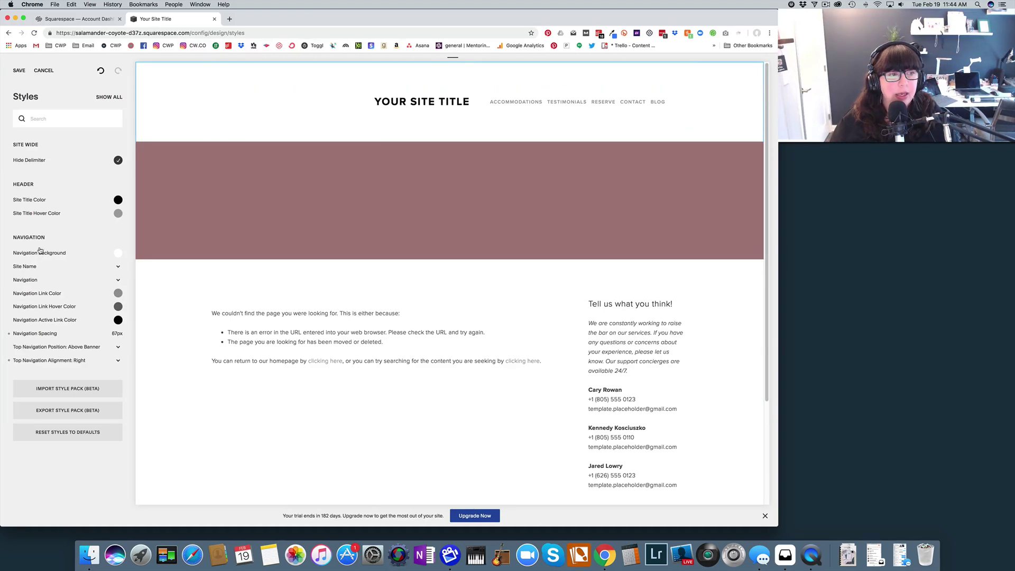
- Toggle the slash delimiters off and back on, then reduce navigation spacing to 45px
click(118, 161)
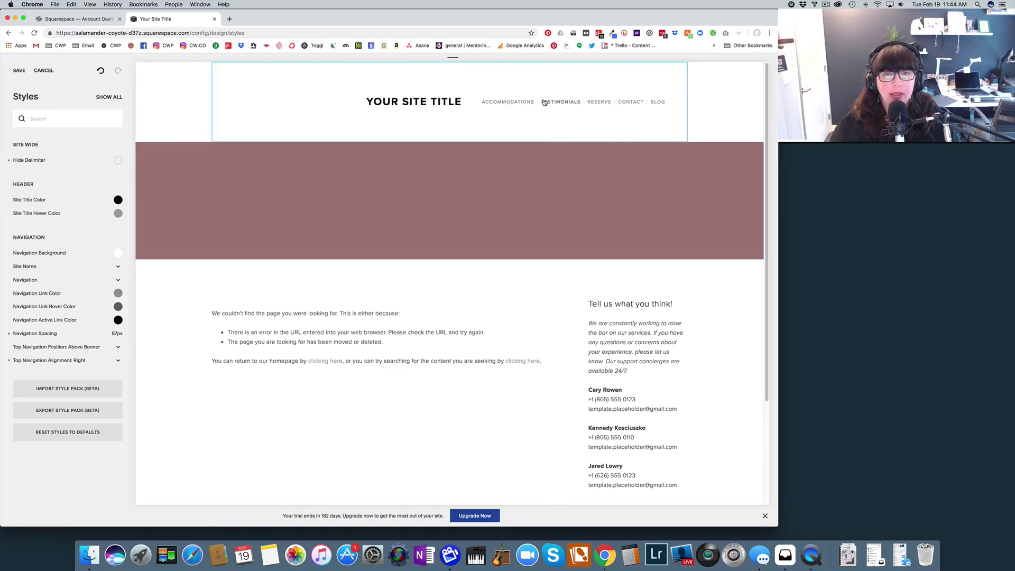
click(117, 164)
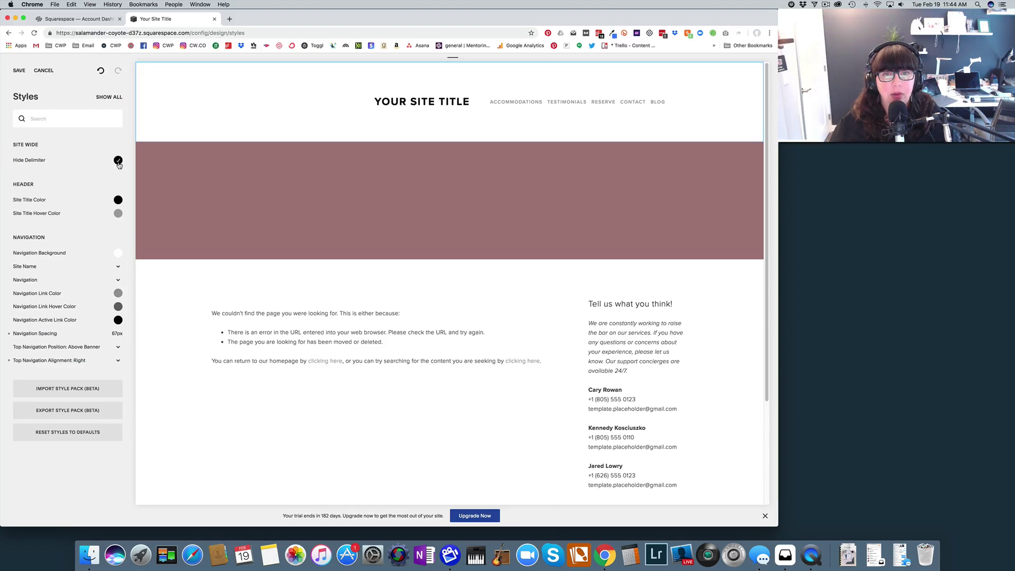
click(118, 165)
mouse_move(490, 105)
click(472, 104)
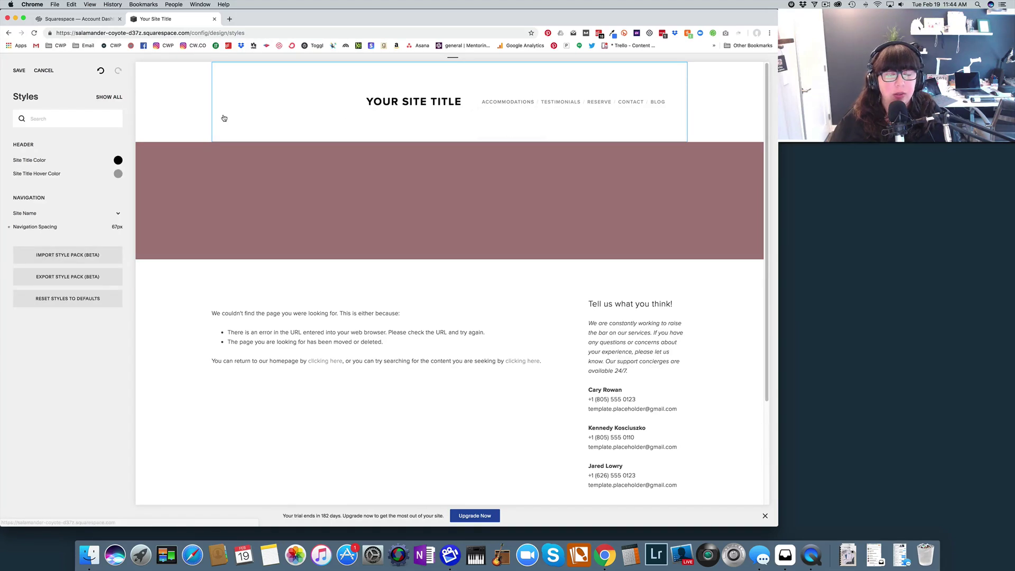
mouse_move(46, 229)
mouse_move(45, 227)
mouse_down()
mouse_move(61, 227)
mouse_move(35, 231)
mouse_up()
mouse_move(499, 93)
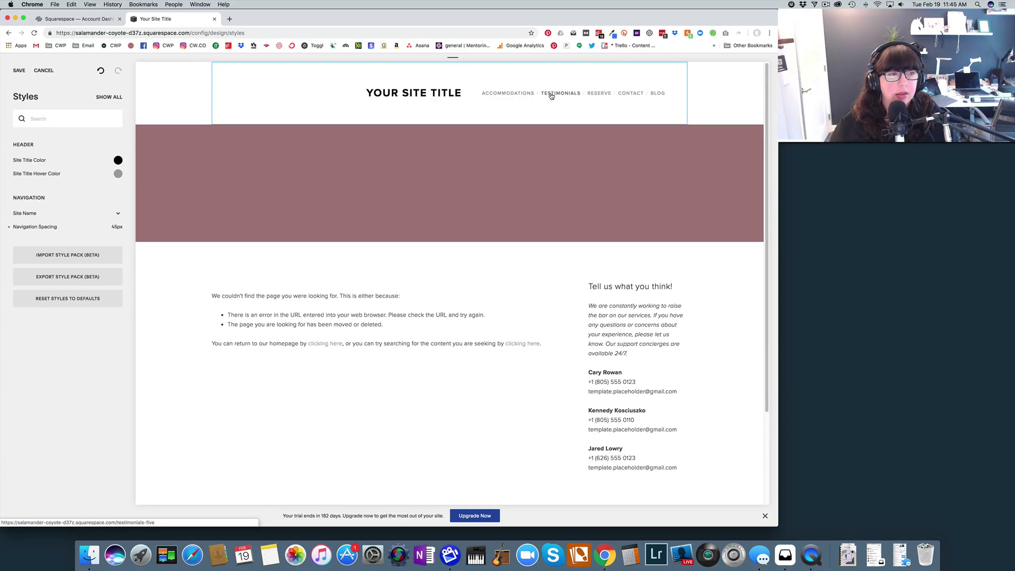
click(117, 214)
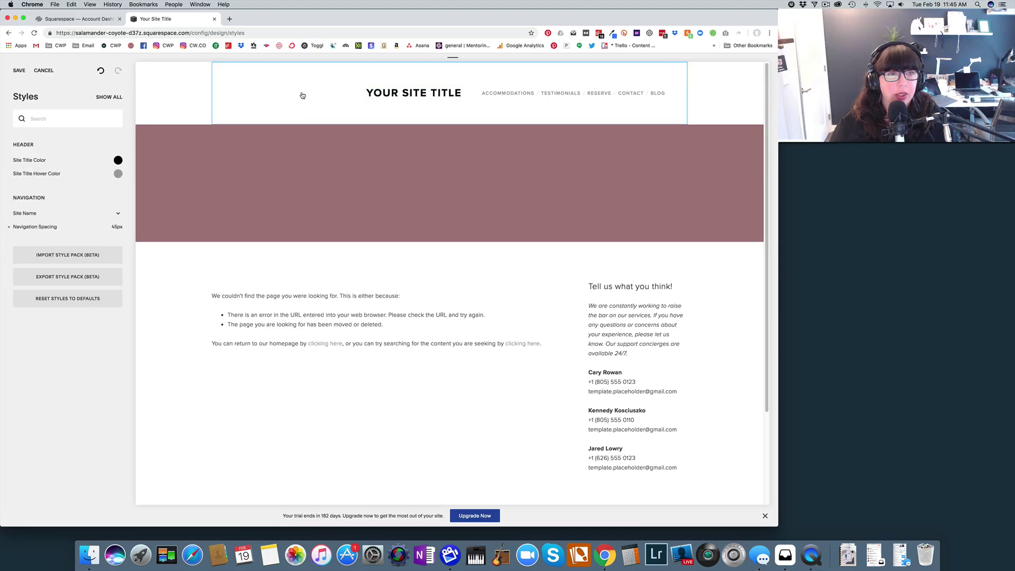
- Enlarge the navigation link font above 12px, save the styles, and return to the Pages list
click(109, 97)
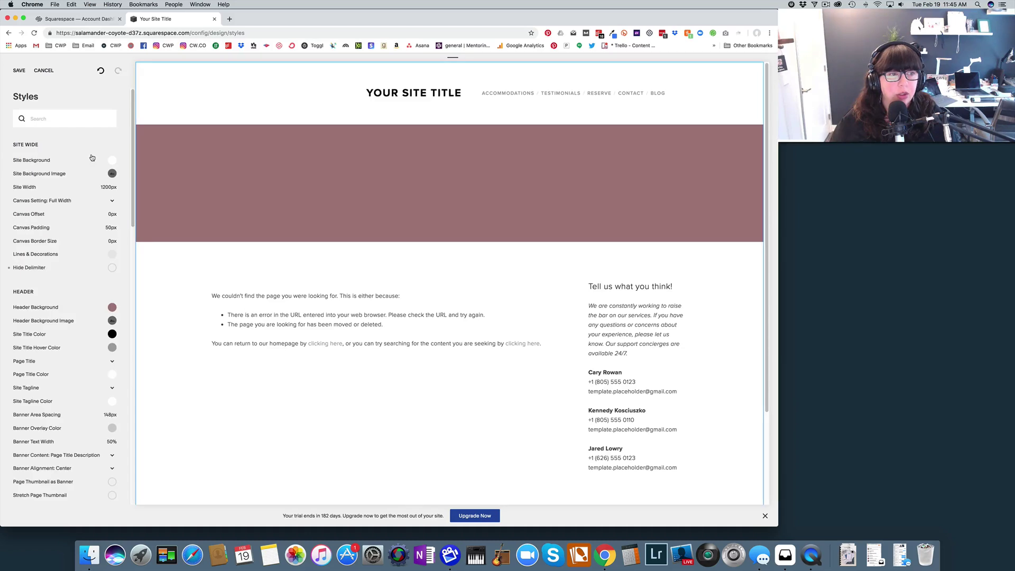
scroll(32, 292, down, 2)
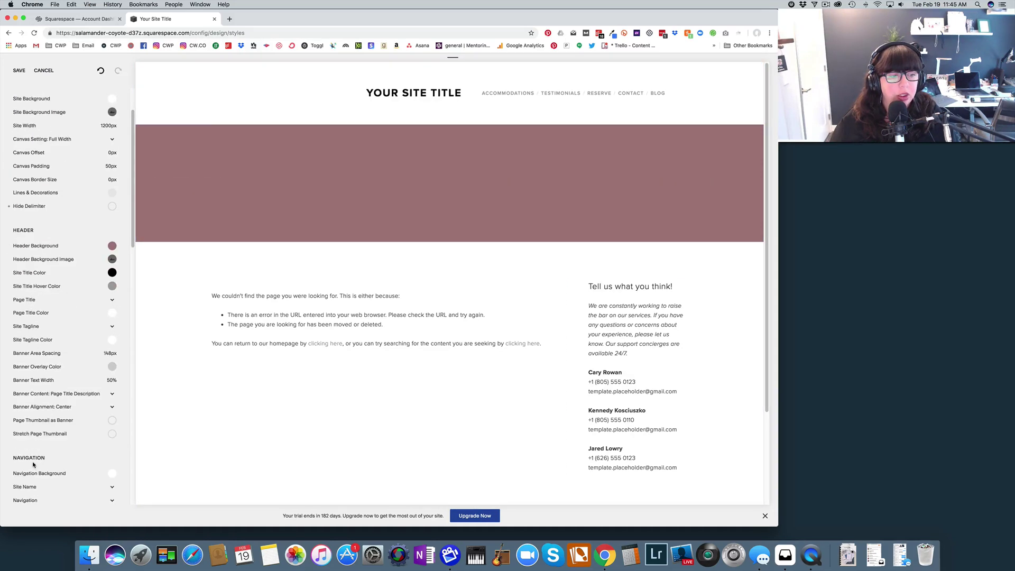
scroll(34, 460, down, 3)
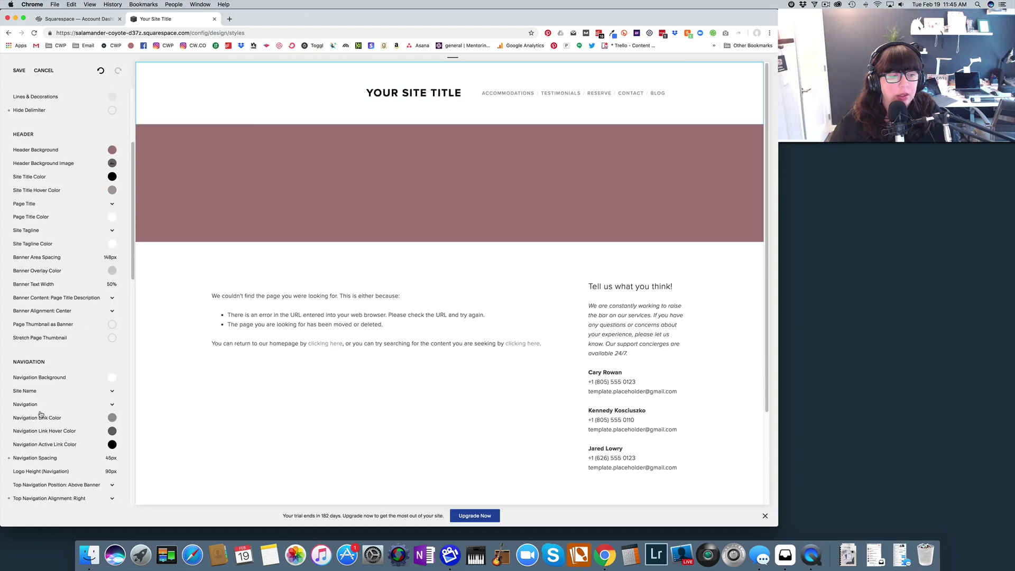
click(37, 406)
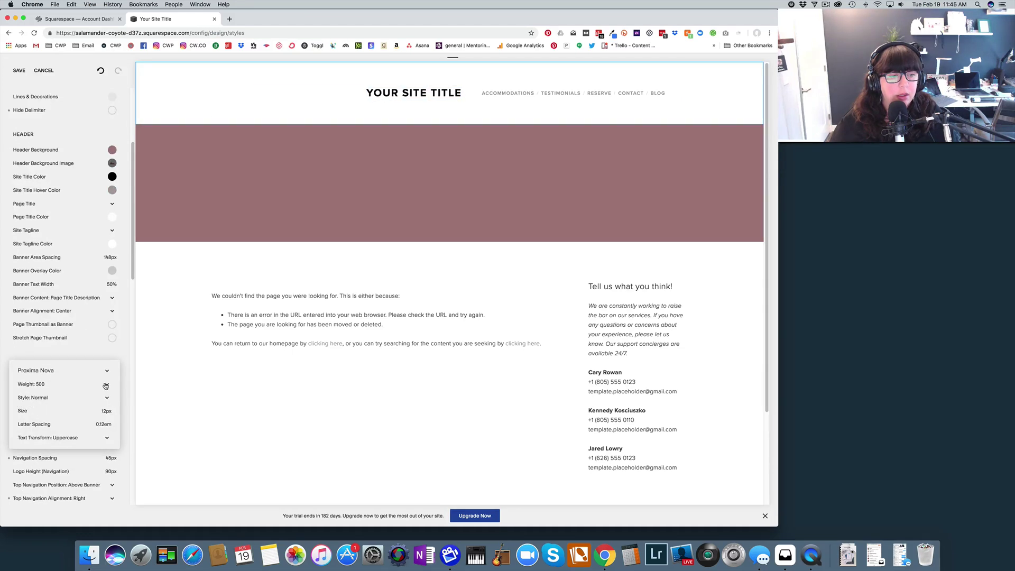
drag(22, 412, 25, 411)
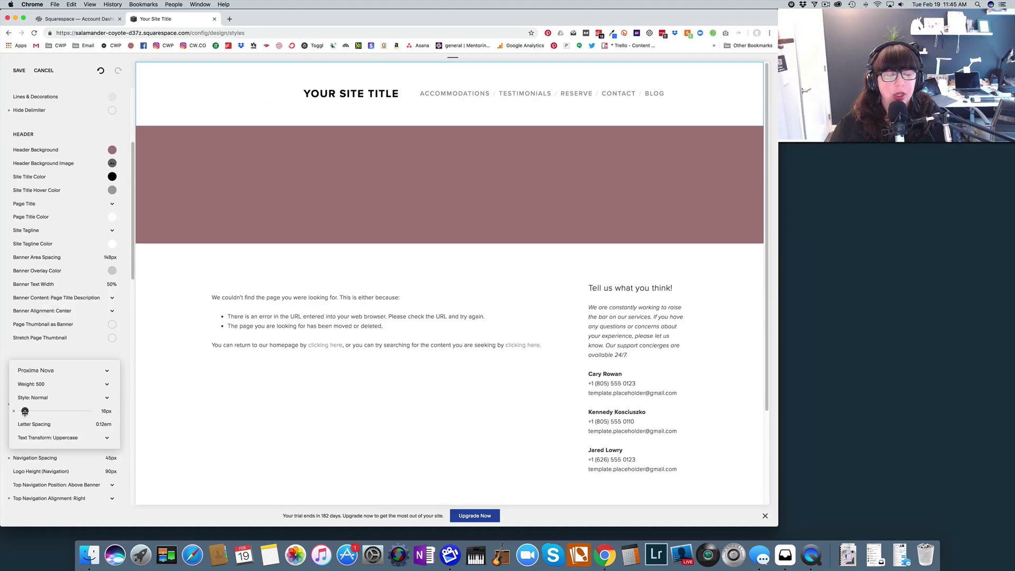
click(93, 158)
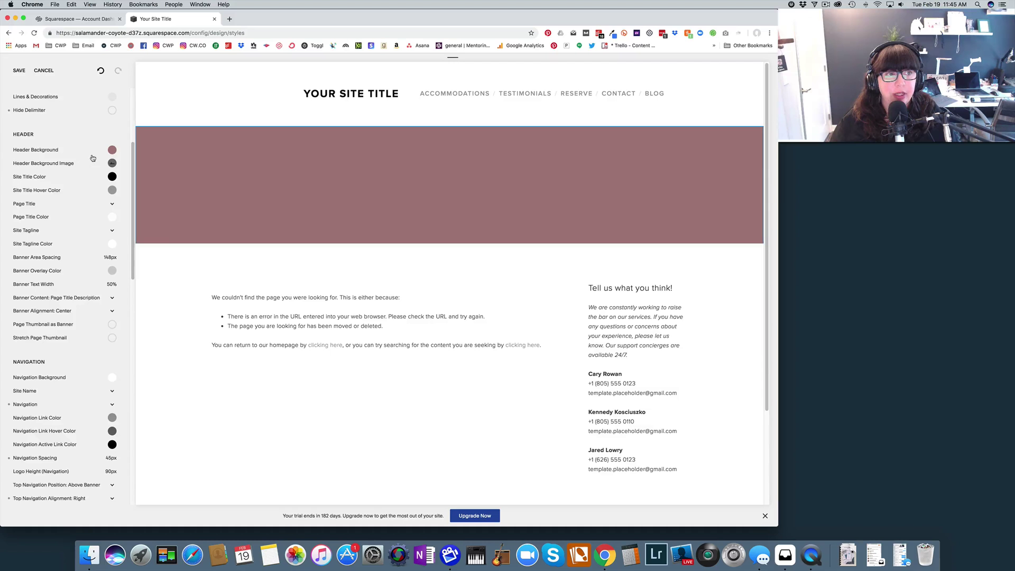
click(19, 70)
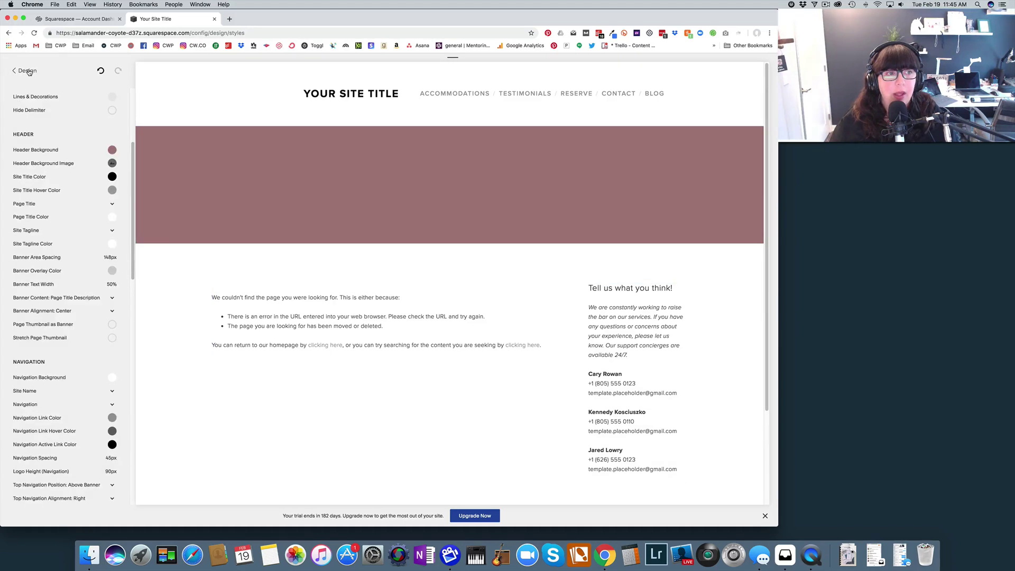
click(23, 70)
click(22, 72)
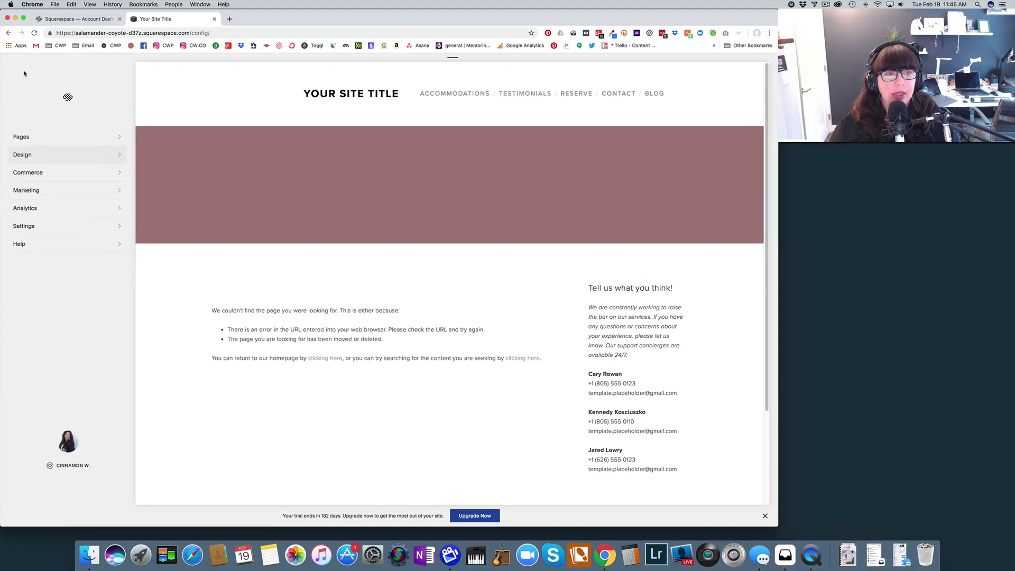
- Go to the Site Styles settings under Design
click(21, 139)
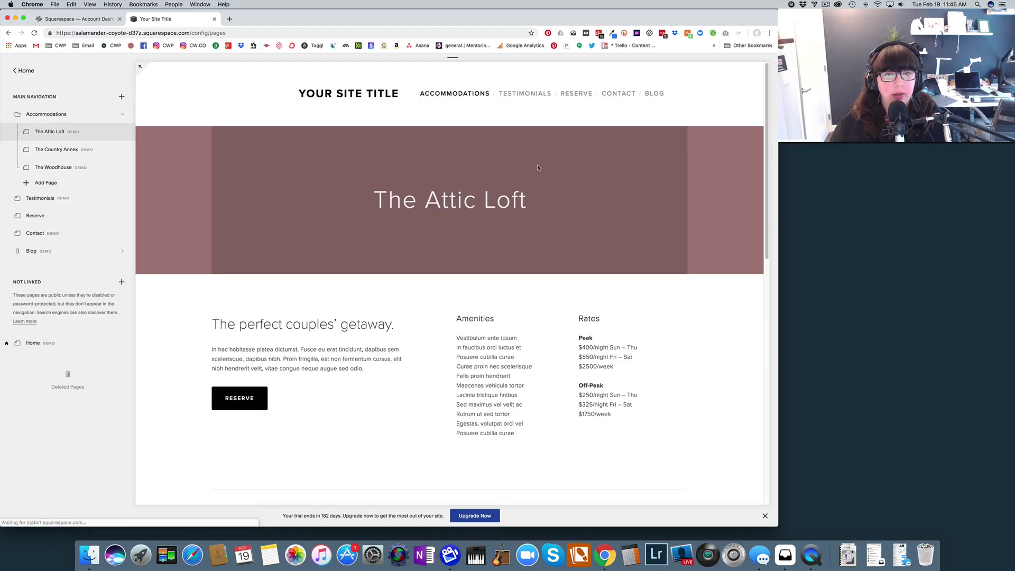
mouse_move(644, 235)
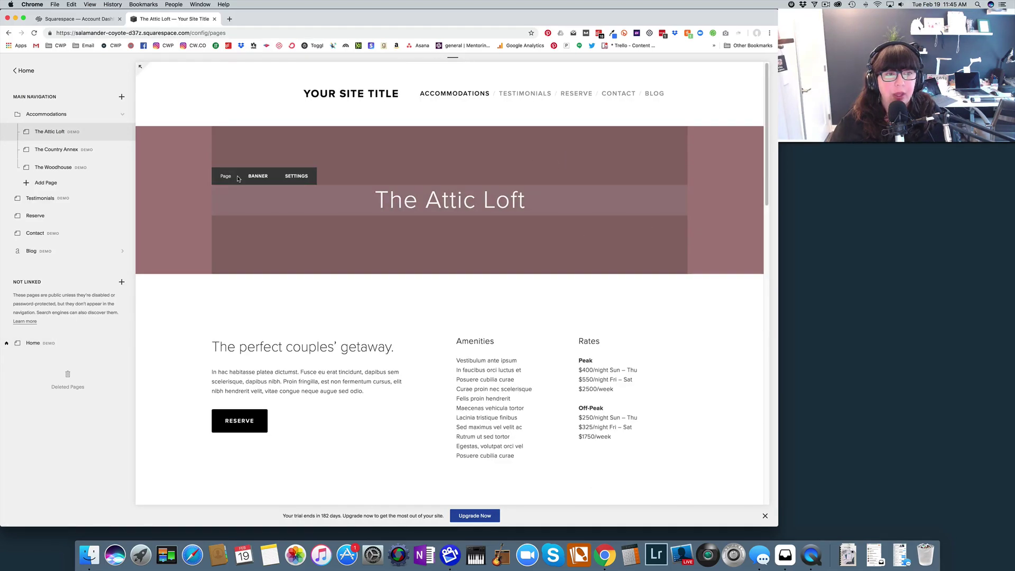
click(26, 71)
click(23, 154)
mouse_move(214, 174)
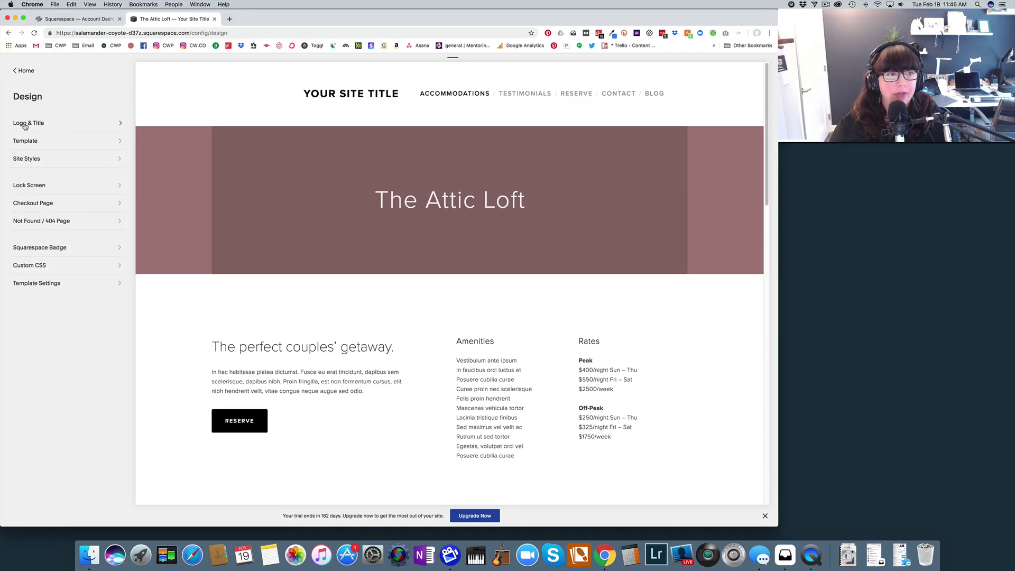
click(70, 167)
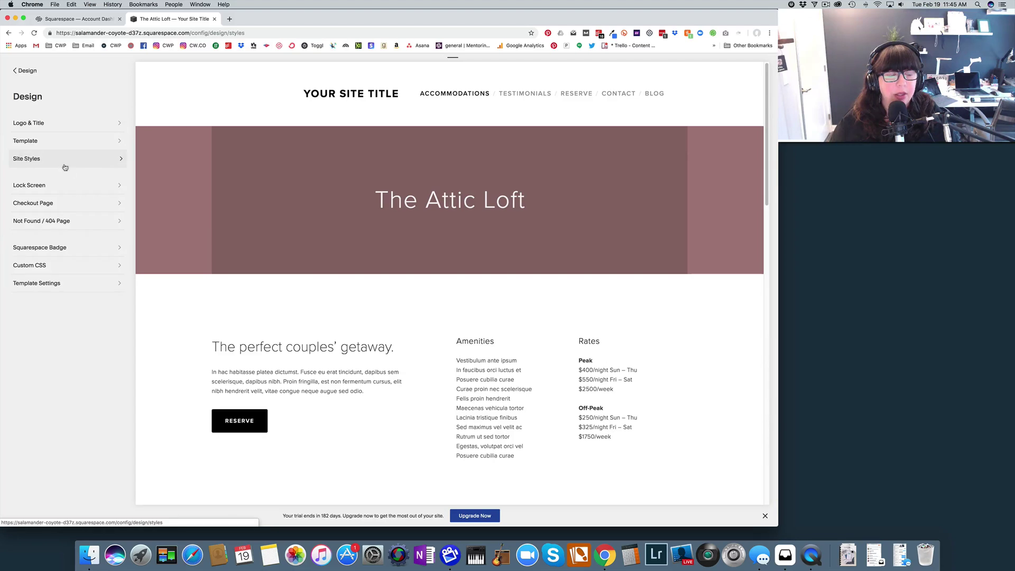
- Show all site style settings and scroll to the banner options
click(181, 172)
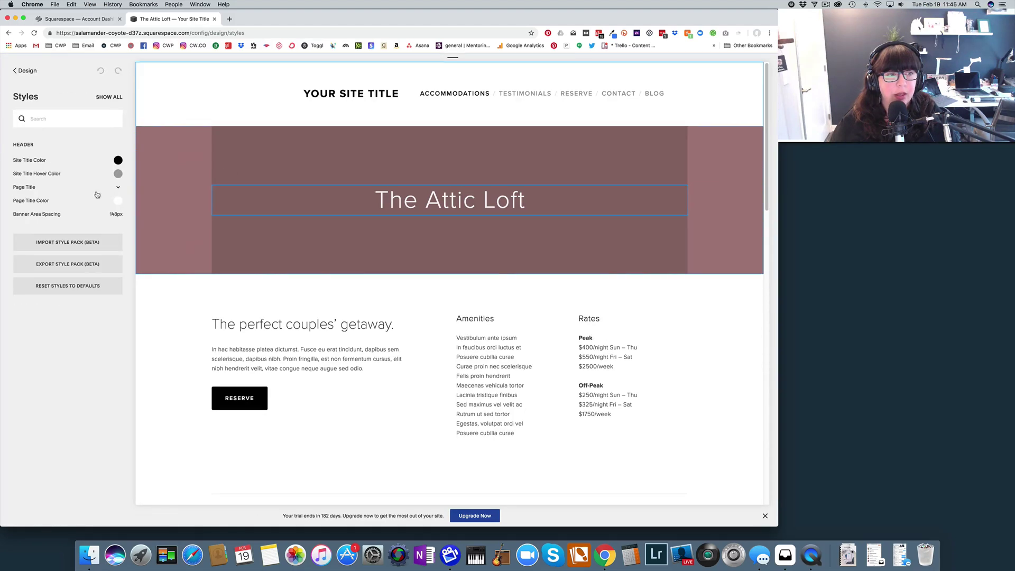
click(109, 97)
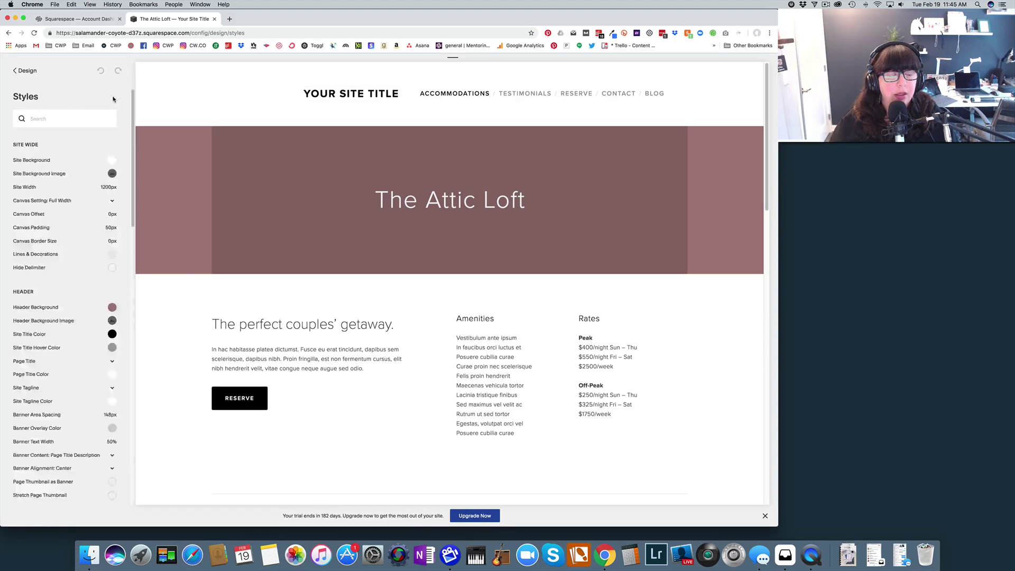
scroll(109, 236, down, 5)
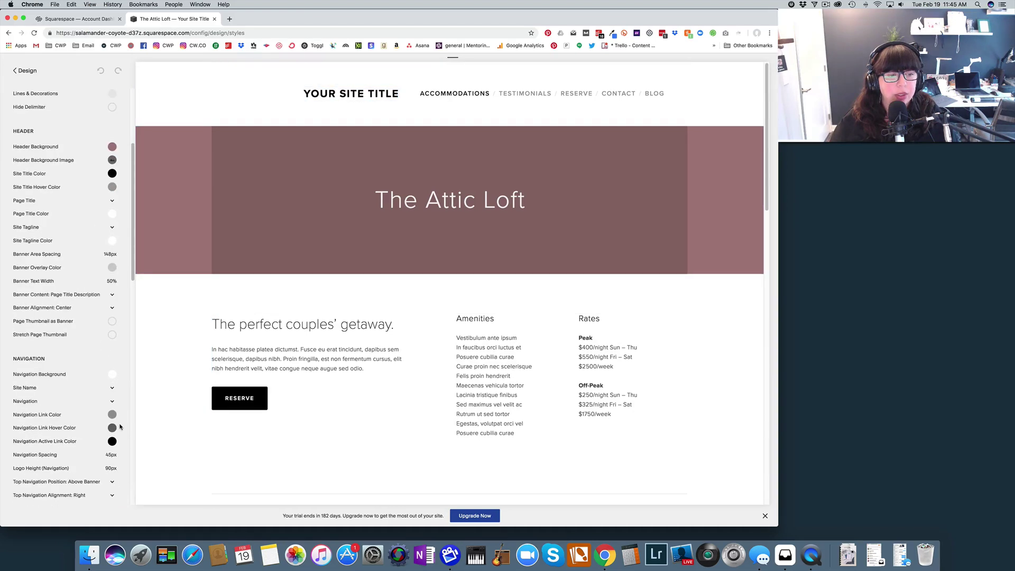
click(197, 273)
mouse_move(104, 219)
click(108, 97)
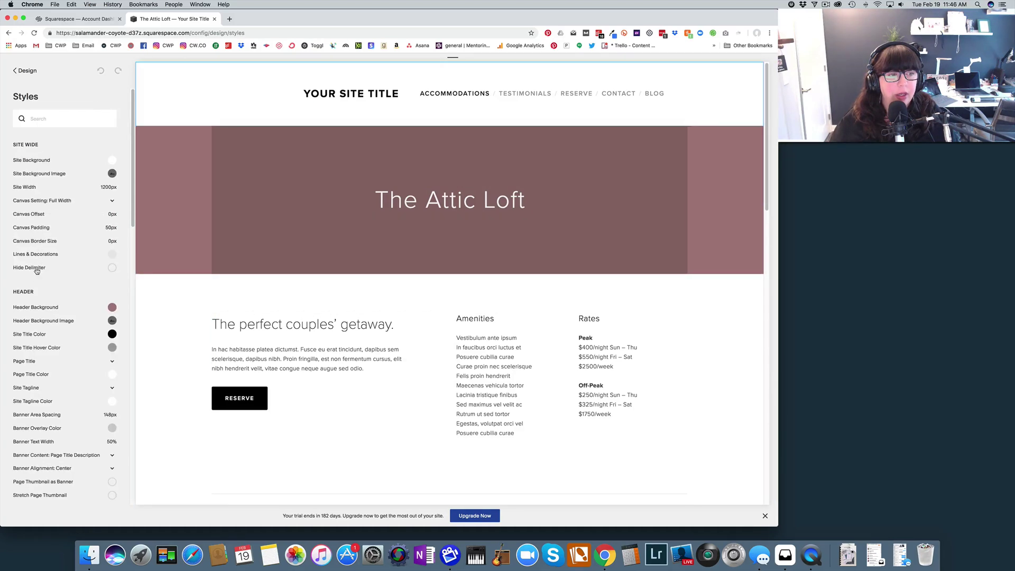
scroll(37, 274, down, 1)
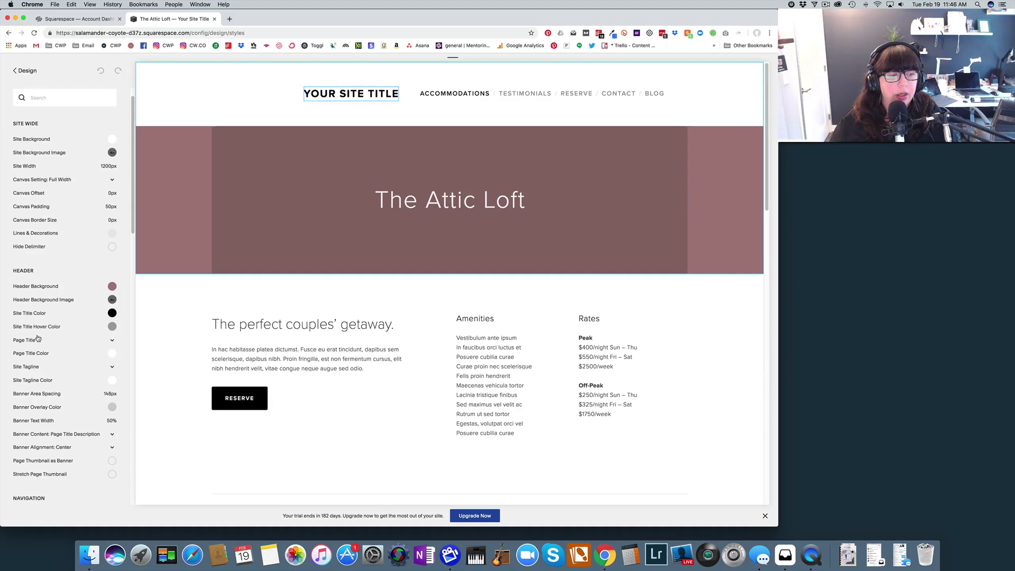
- Enable Page Thumbnail as Banner and Stretch Page Thumbnail, then save the styles
click(112, 460)
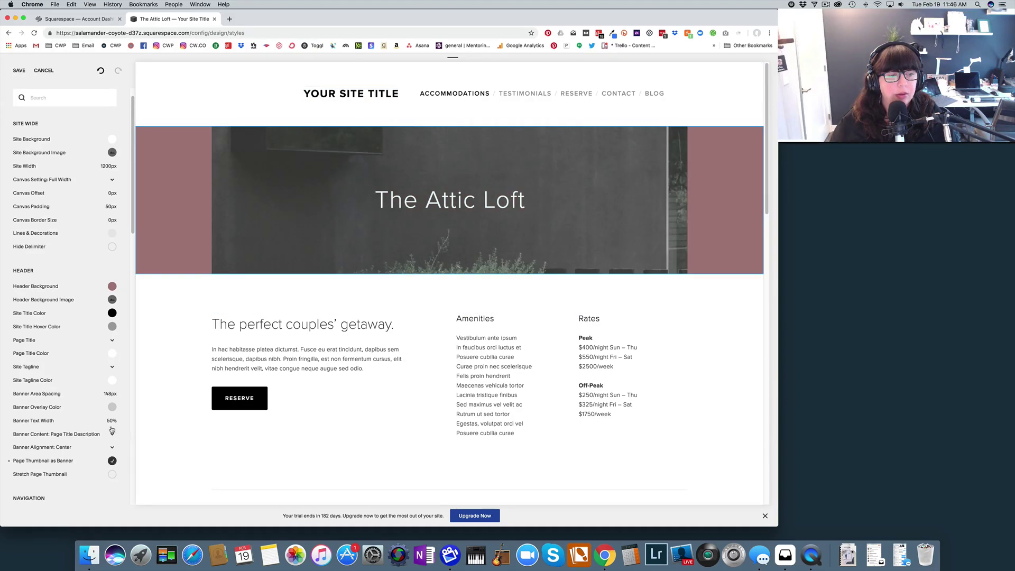
mouse_move(48, 421)
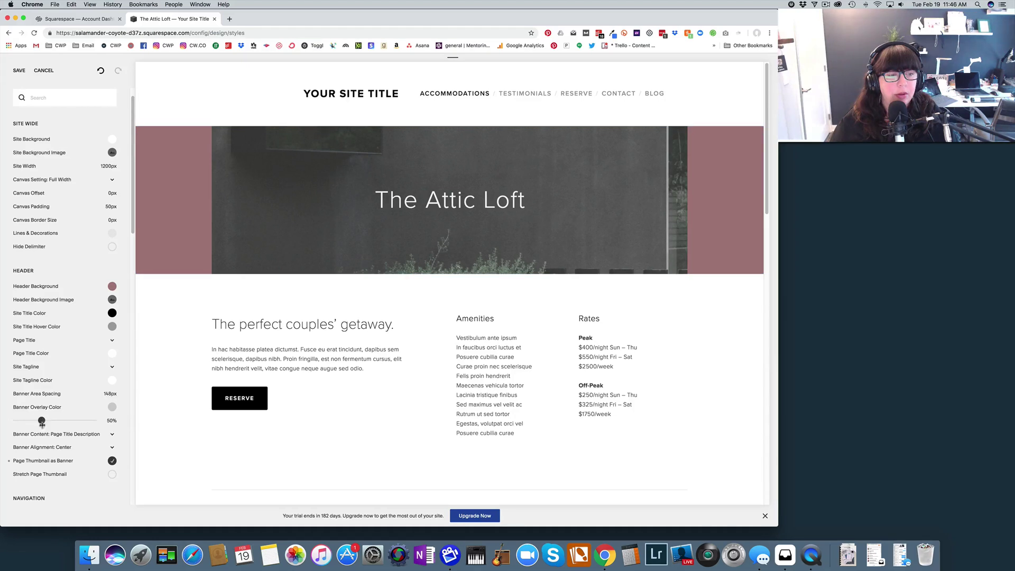
click(112, 473)
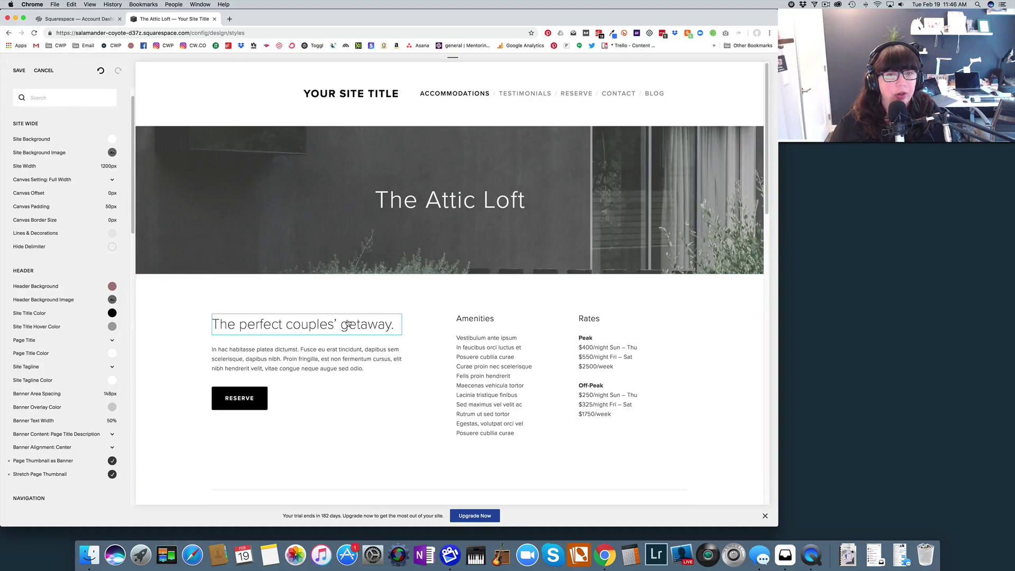
click(19, 70)
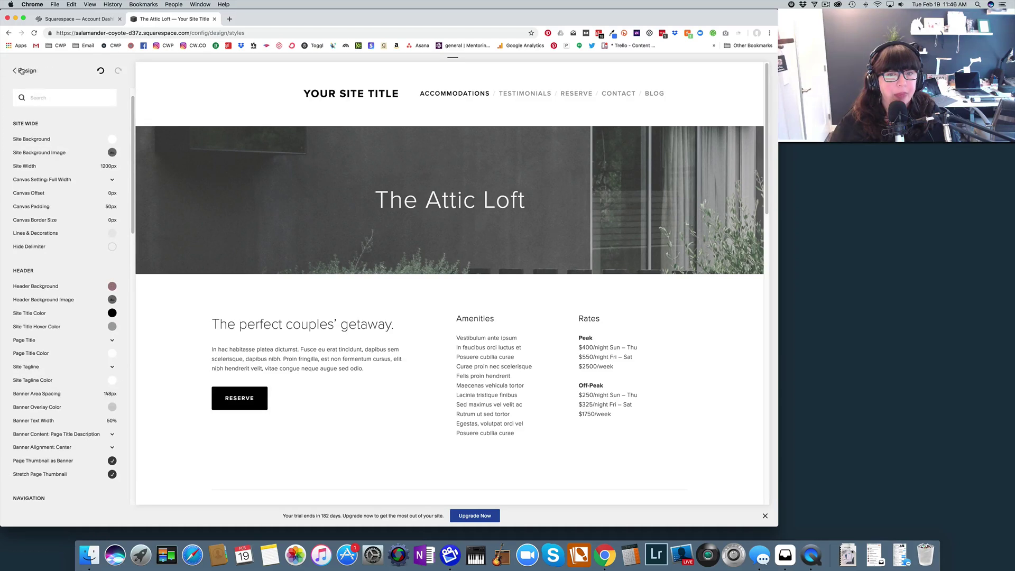
click(38, 70)
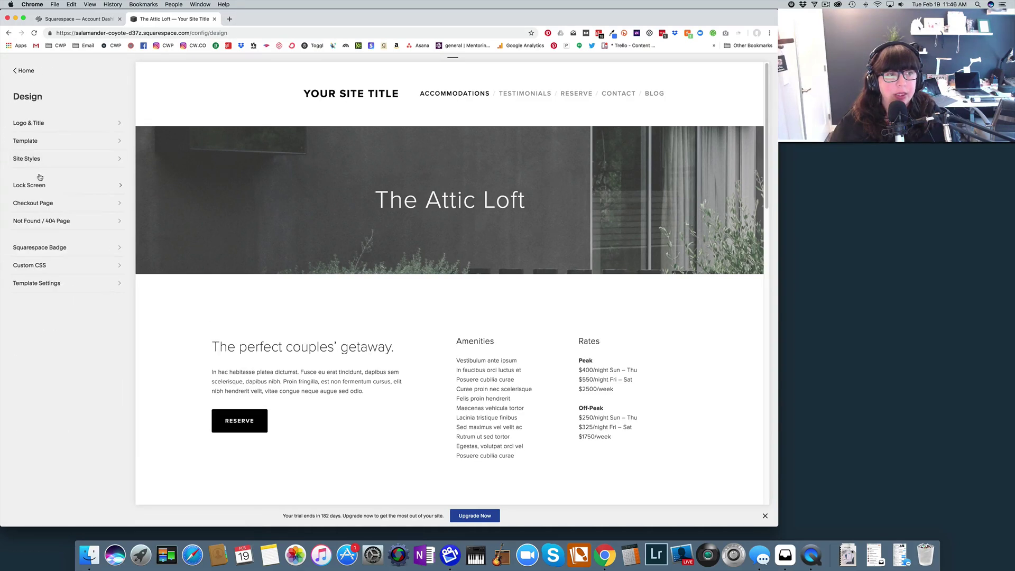
- Preview the Reserve page, then the Contact page, scrolling to check its full-width banner photo
click(26, 71)
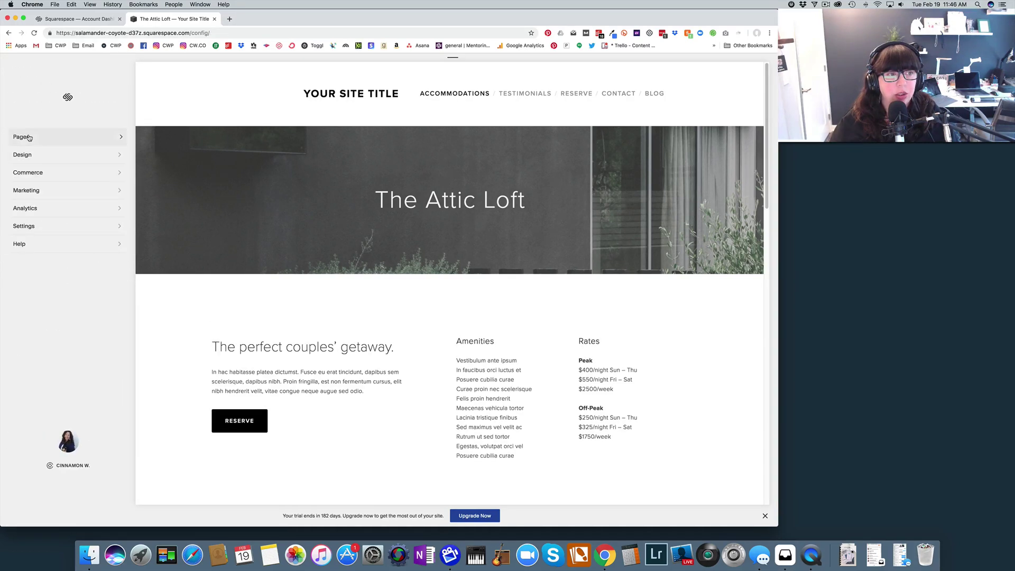
click(31, 137)
click(34, 216)
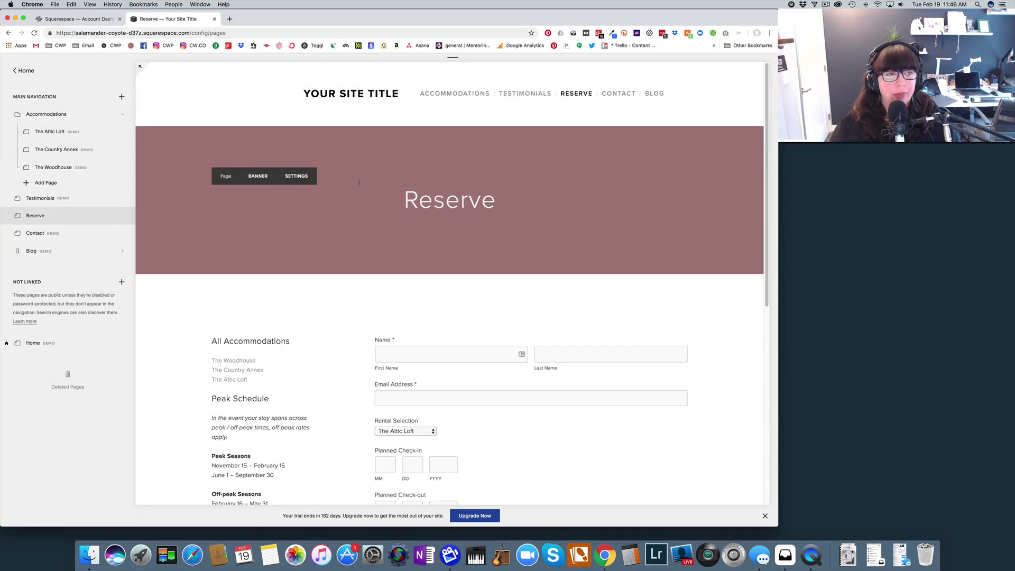
click(45, 233)
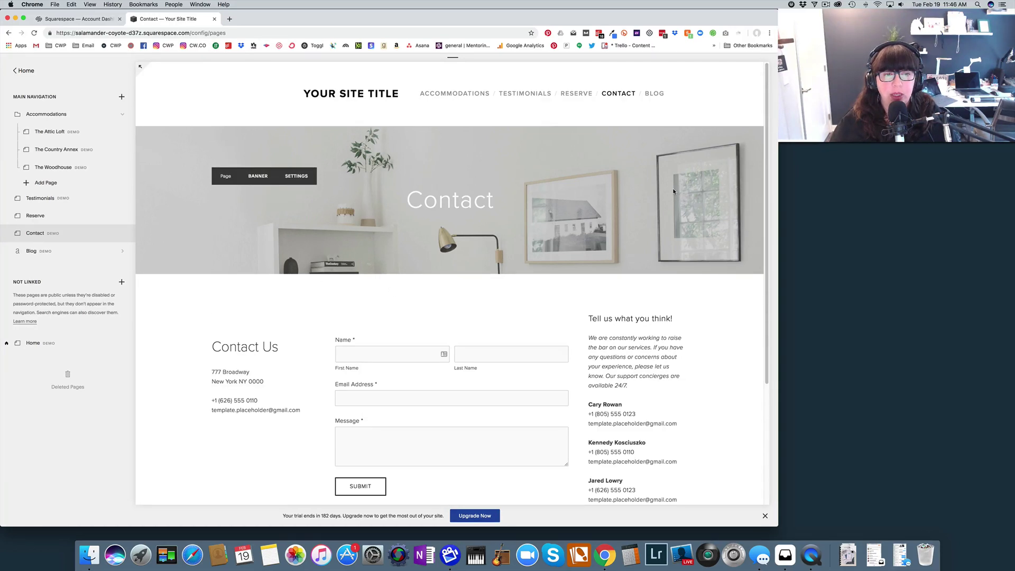
scroll(635, 291, down, 6)
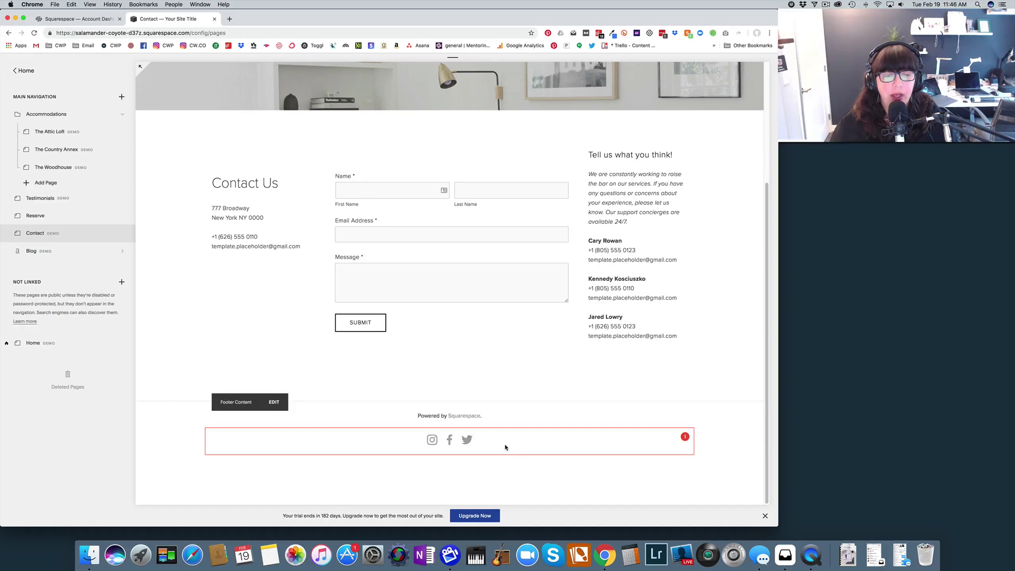
scroll(504, 452, up, 3)
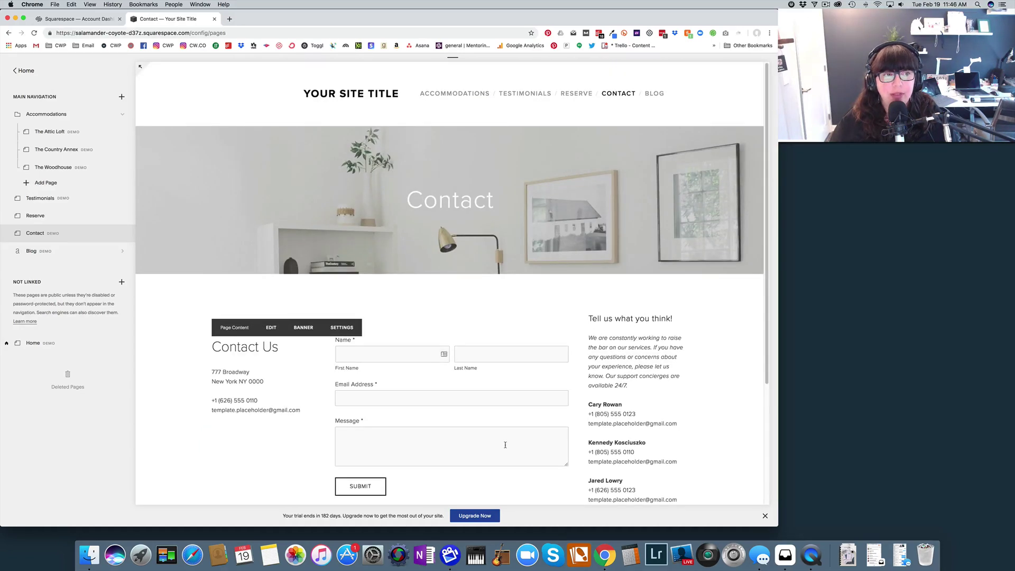